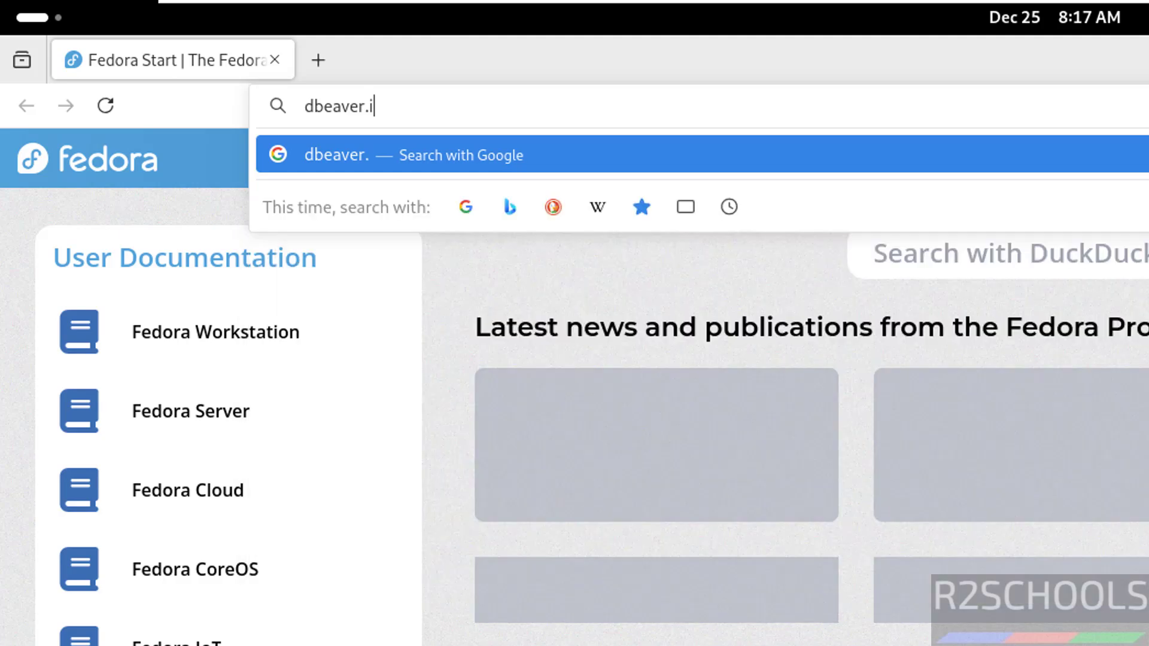
Load the dbeaver.io website in Firefox
type("o")
key("Return")
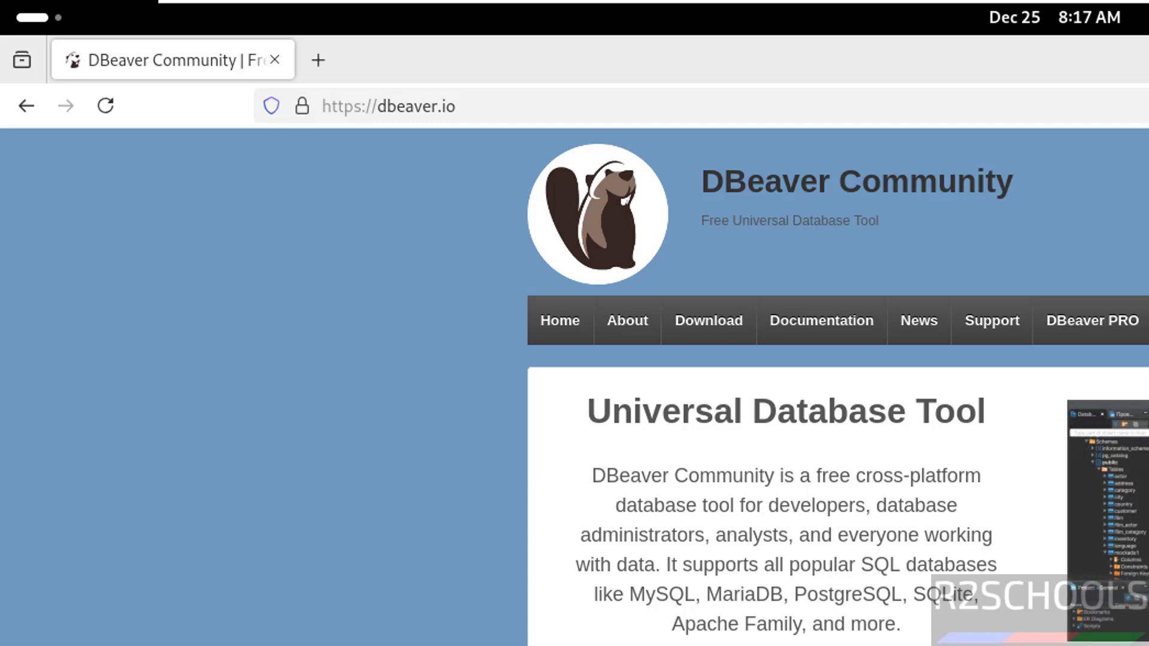
Go to the DBeaver Download page and get the Linux RPM package dbeaver-ce-24.3.1-stable.x86_64.rpm
scroll(838, 383, "down", 8)
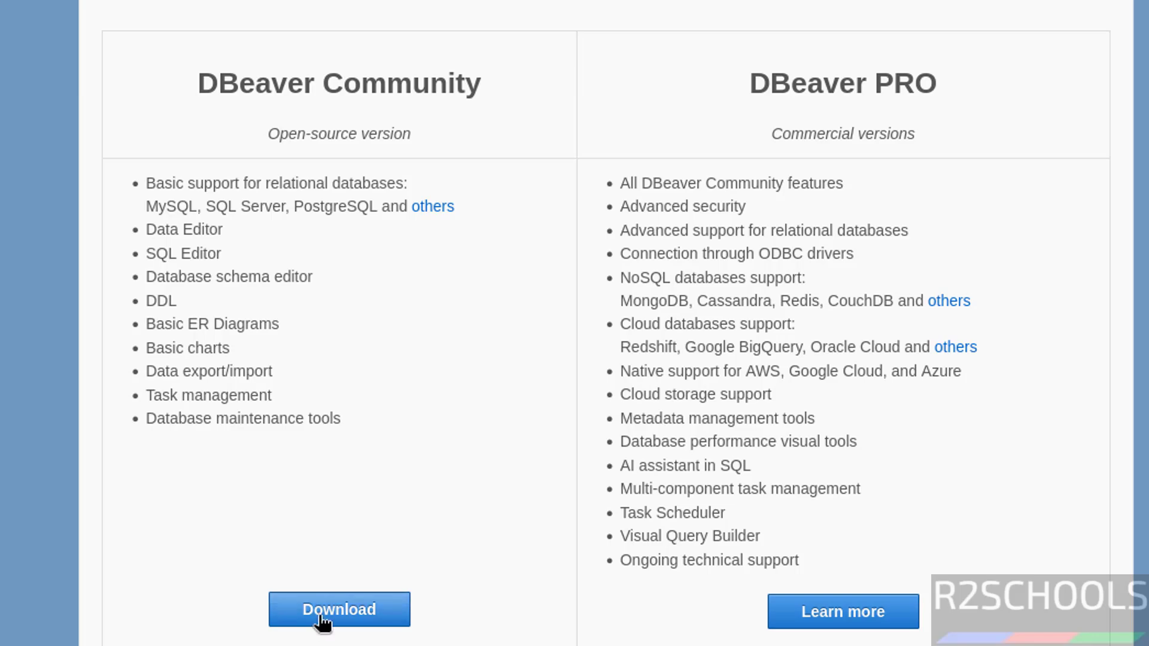
left_click(322, 616)
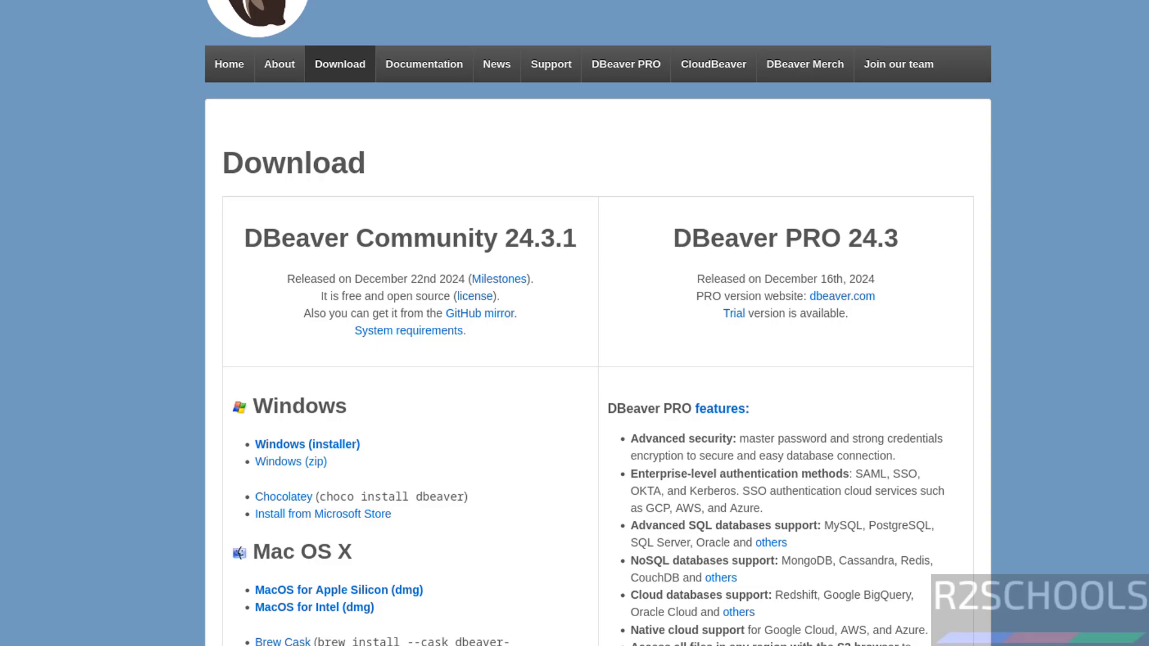
scroll(597, 323, "down", 5)
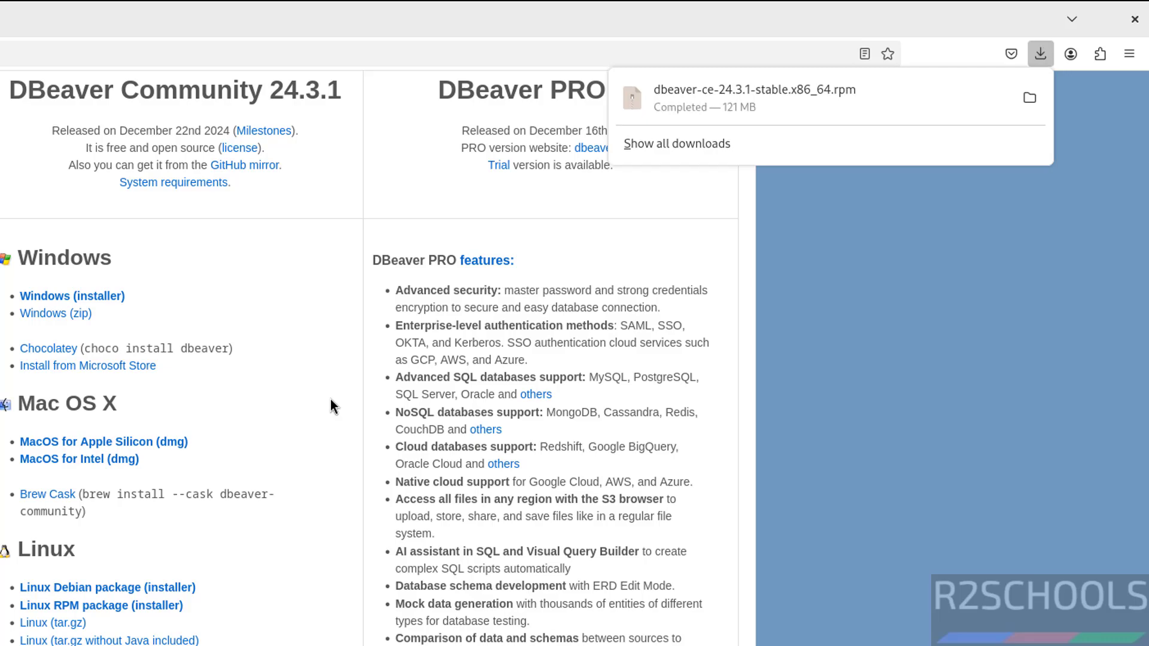
Open a terminal in the Downloads folder and list its files
key("ctrl+alt+t")
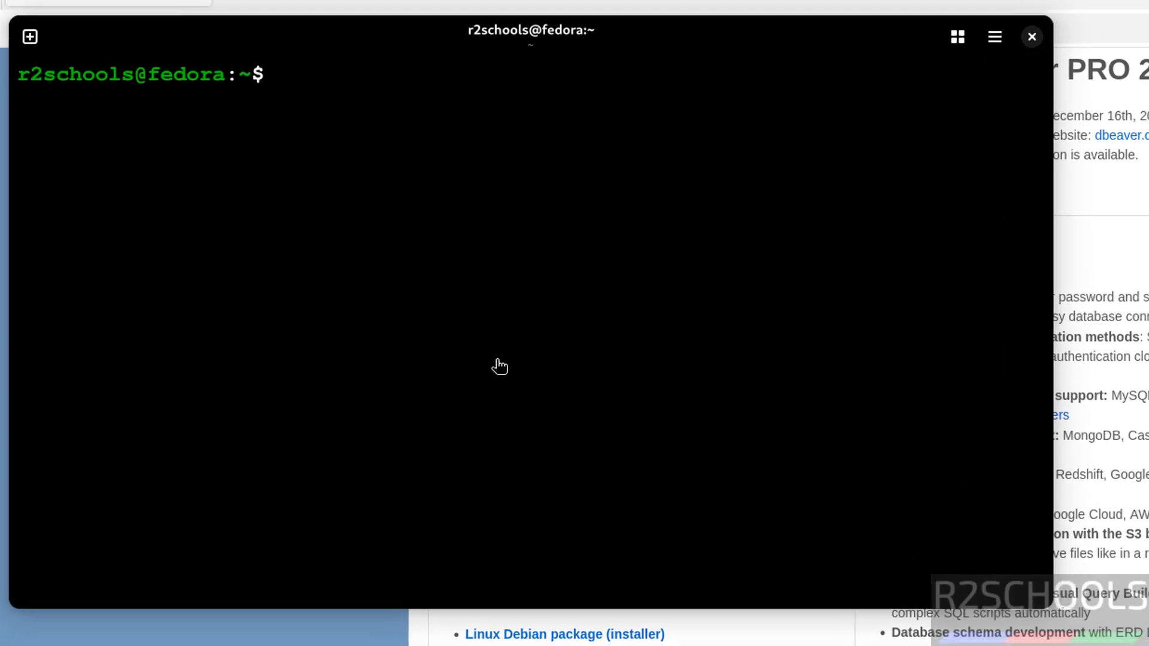
type("cd Downloads/")
key("Return")
type("l")
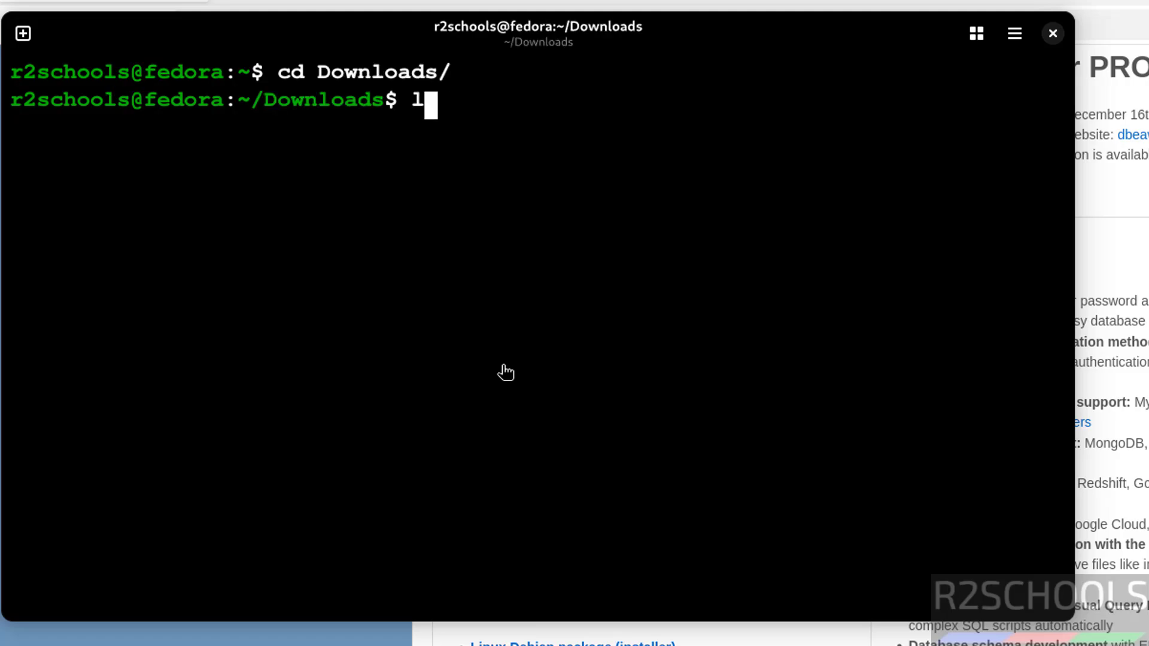
type("s")
key("Return")
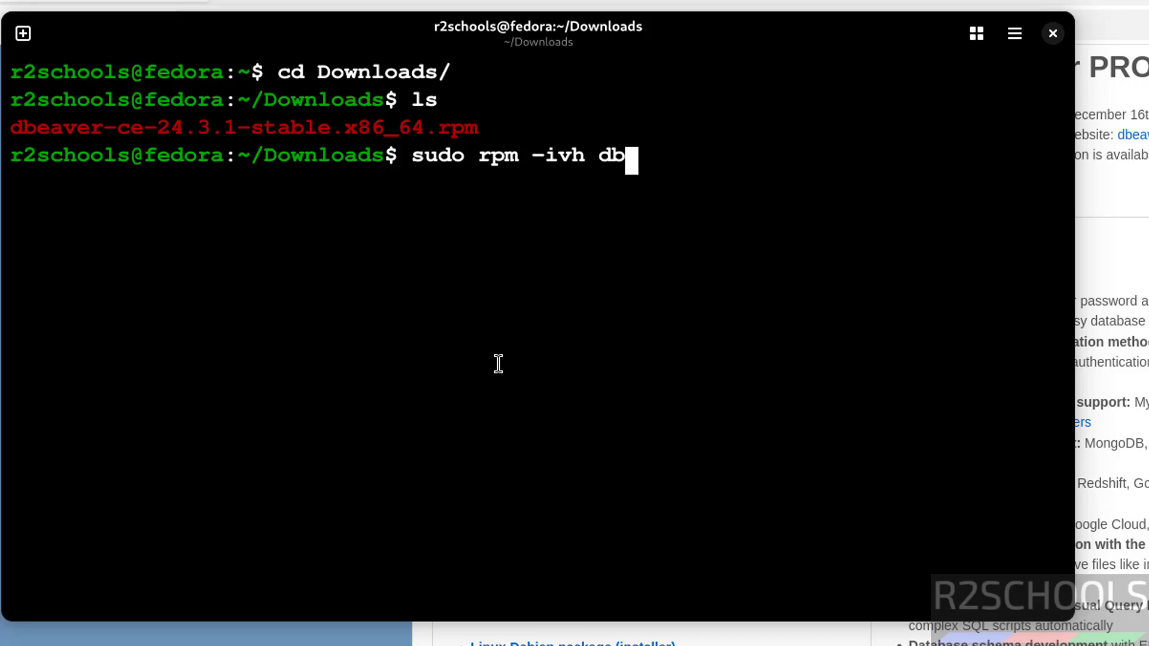
Install dbeaver-ce-24.3.1-stable.x86_64.rpm with sudo rpm -ivh
key("Tab")
key("Return")
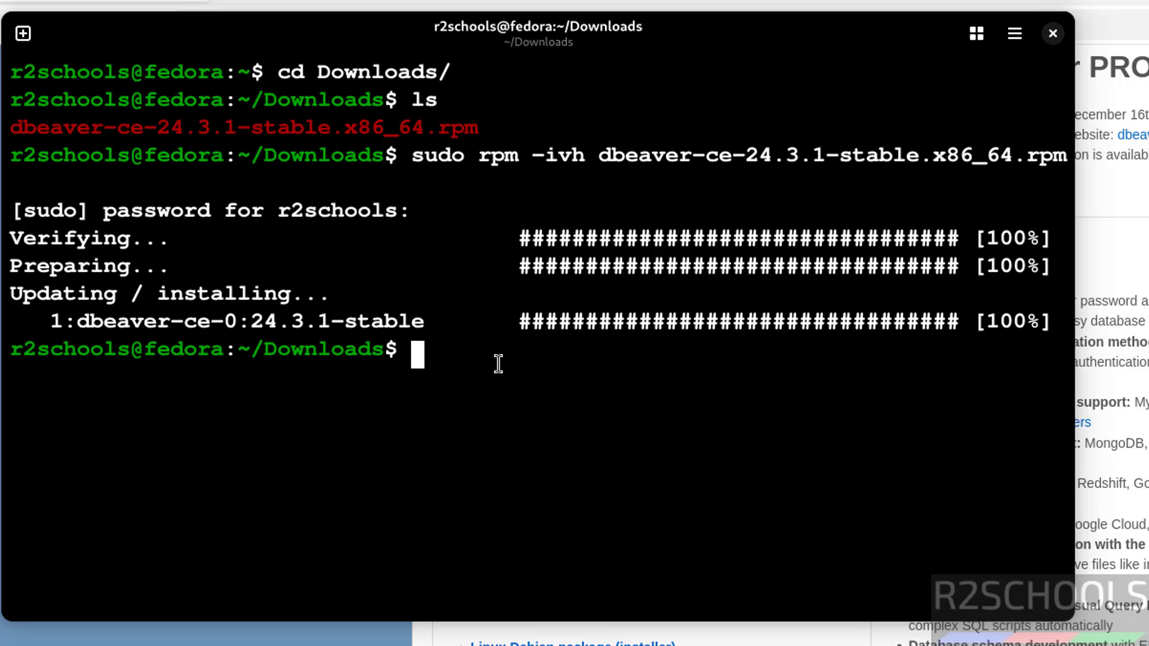
key("super")
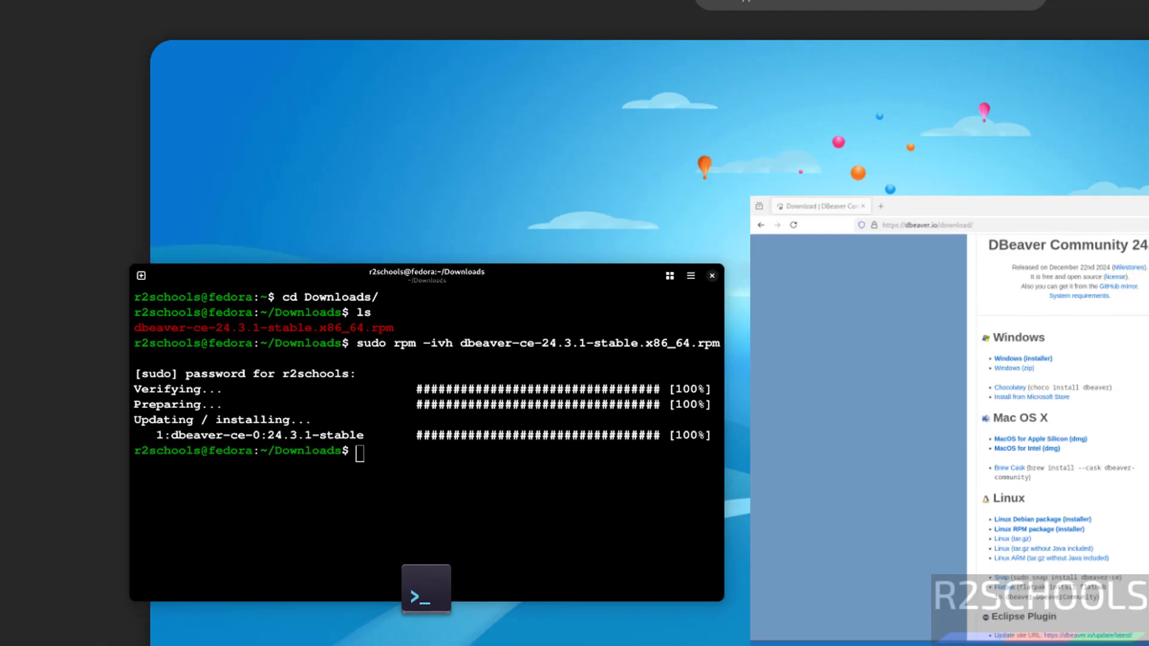
Launch dbeaver-ce from the GNOME applications grid
key("super")
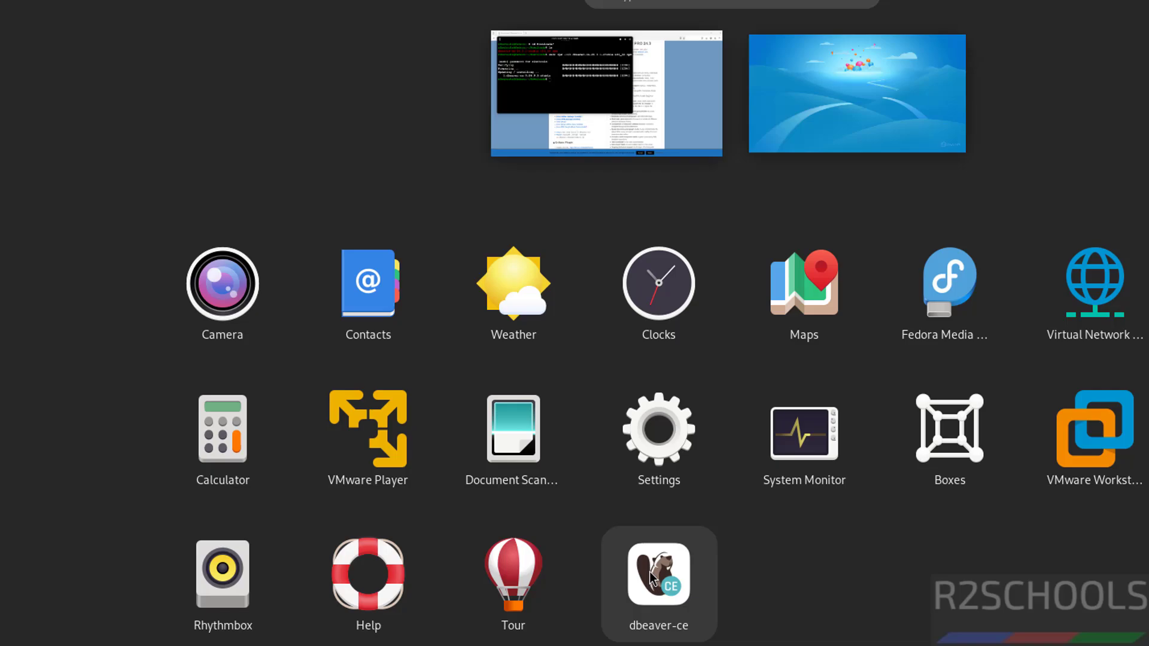
left_click(649, 576)
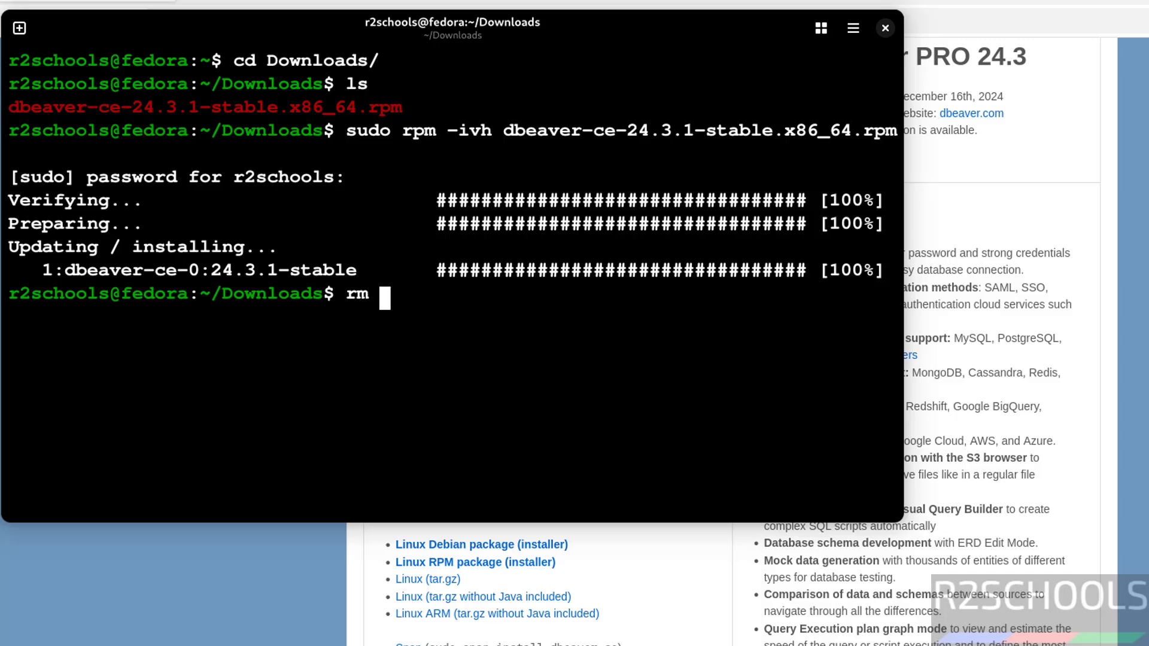
Delete the downloaded dbeaver-ce-24.3.1-stable.x86_64.rpm with rm in the terminal
type("db")
key("Tab")
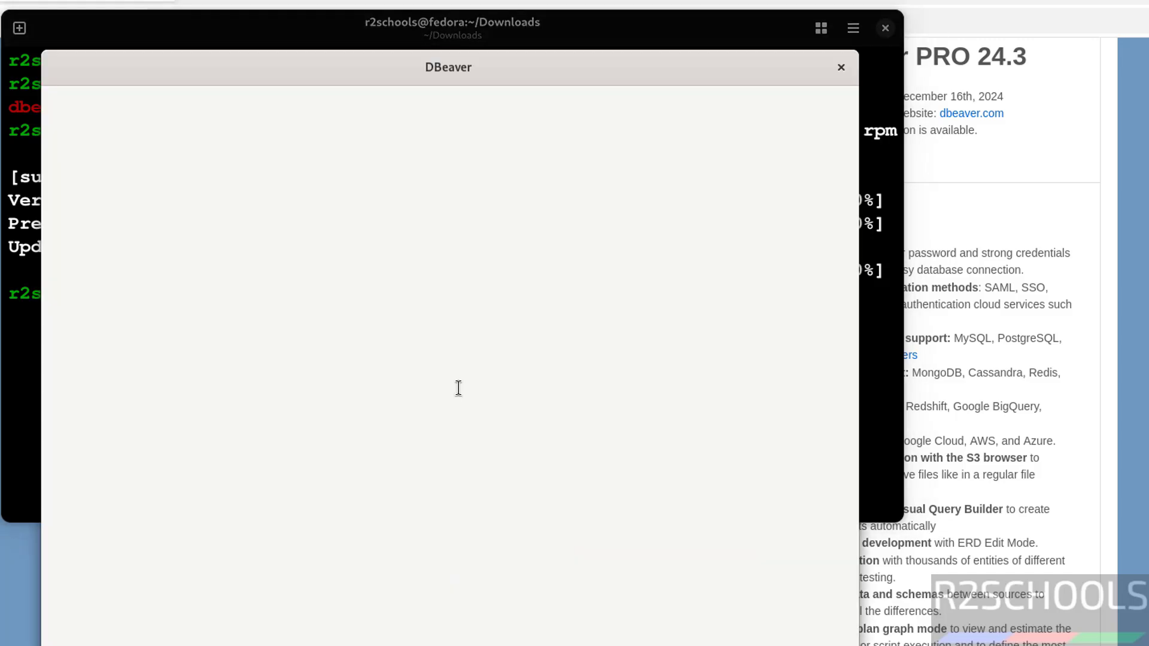
left_click(618, 292)
key("Return")
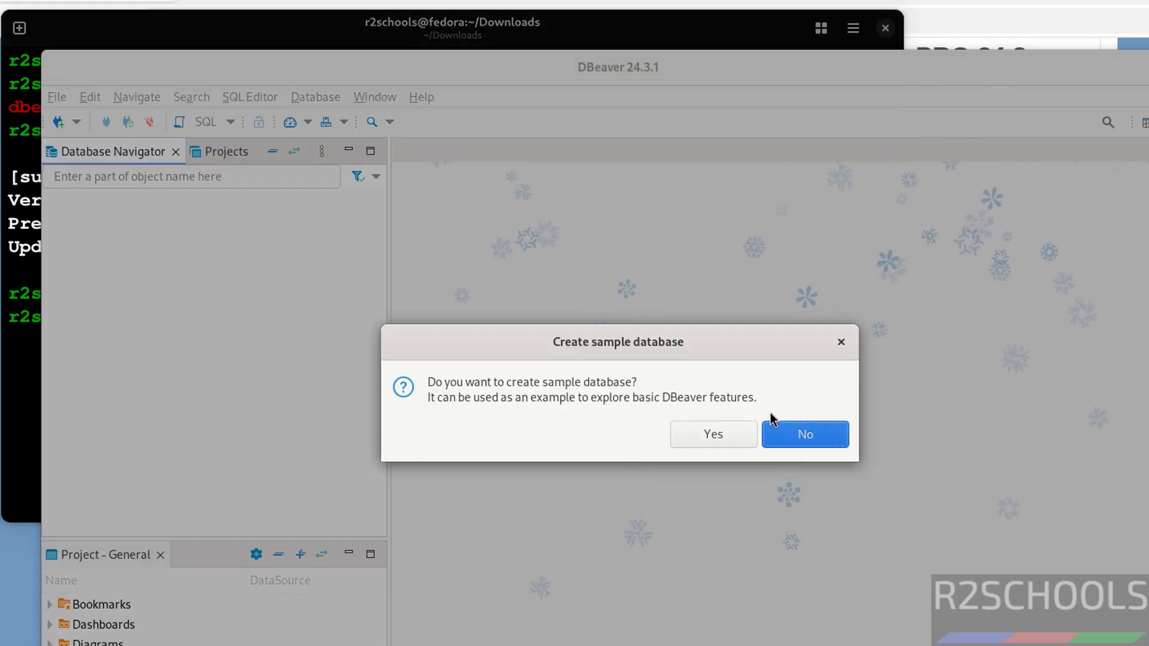
Decline the sample database and start a new MySQL connection to localhost:3306 as root
left_click(801, 436)
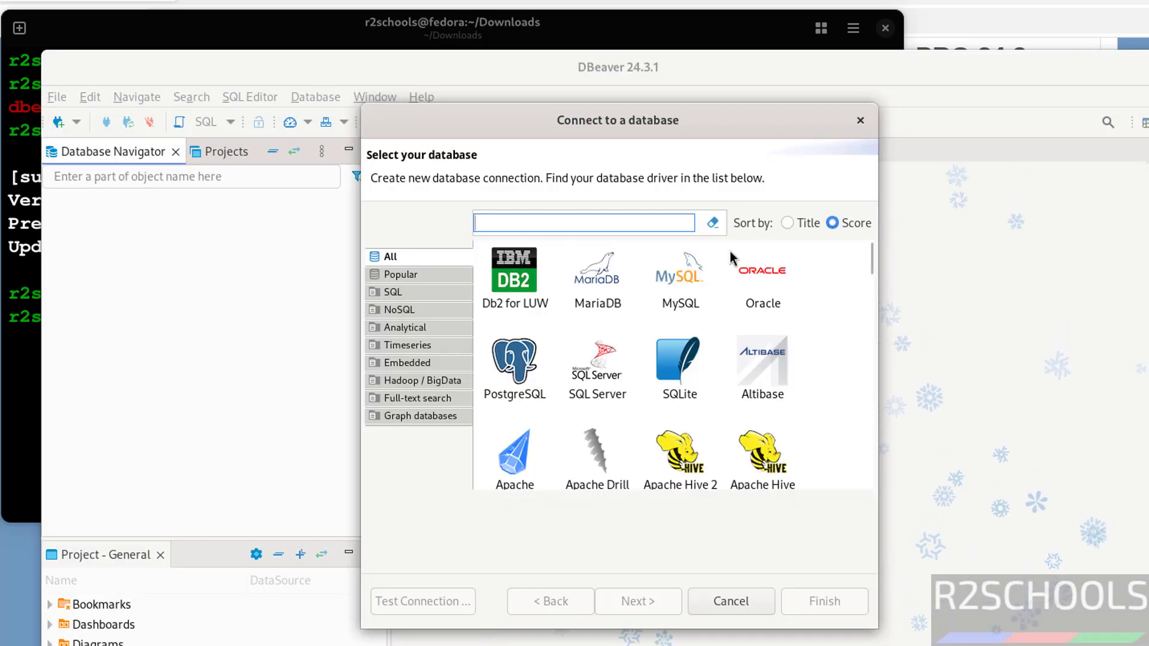
left_click(718, 602)
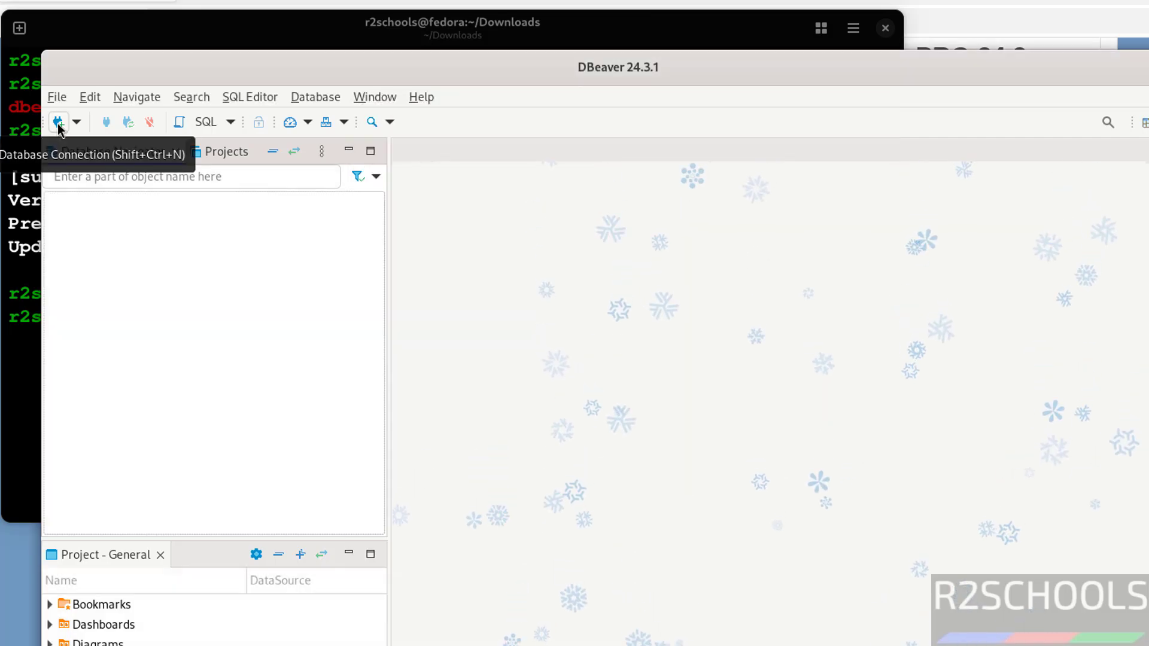
left_click(59, 122)
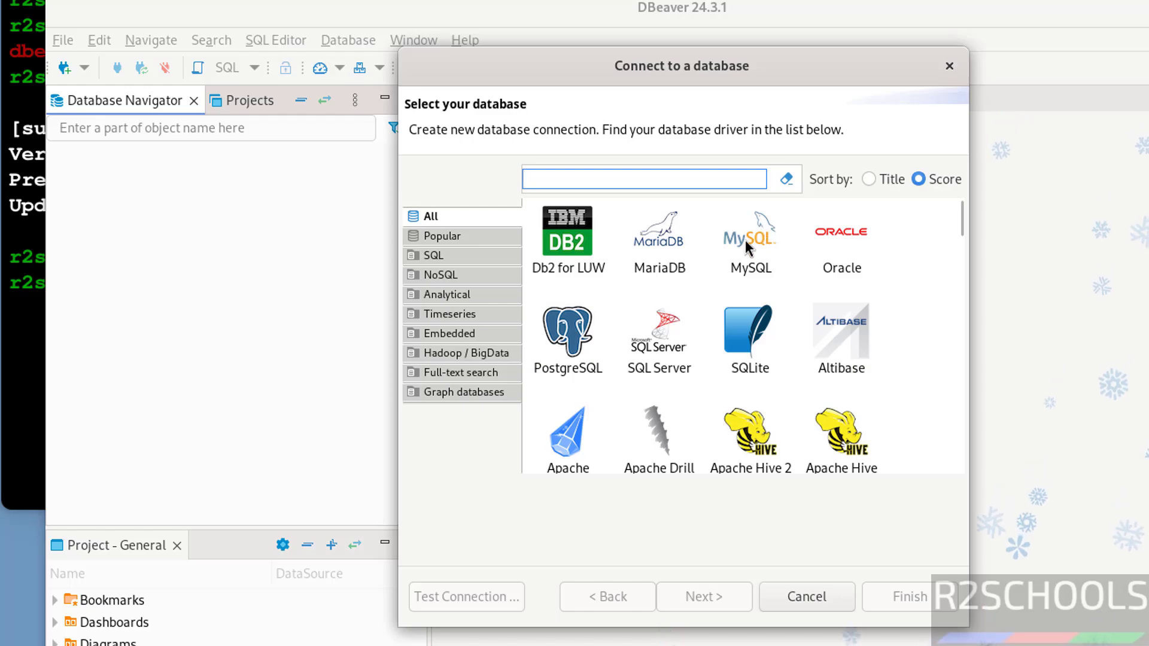
left_click(746, 247)
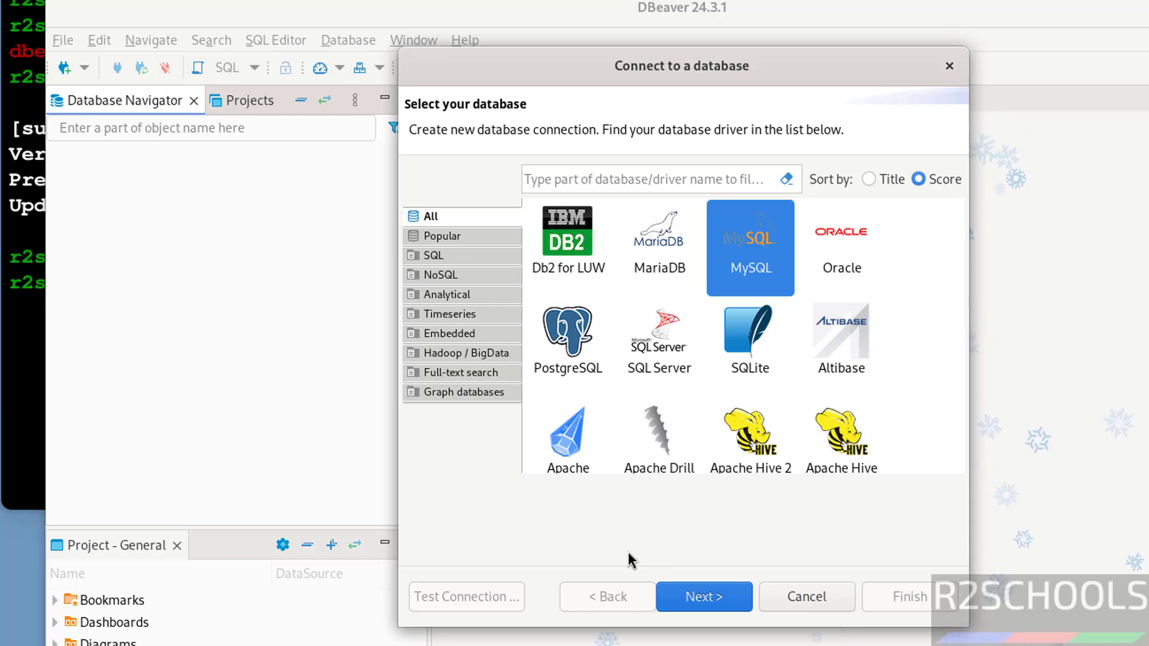
left_click(706, 597)
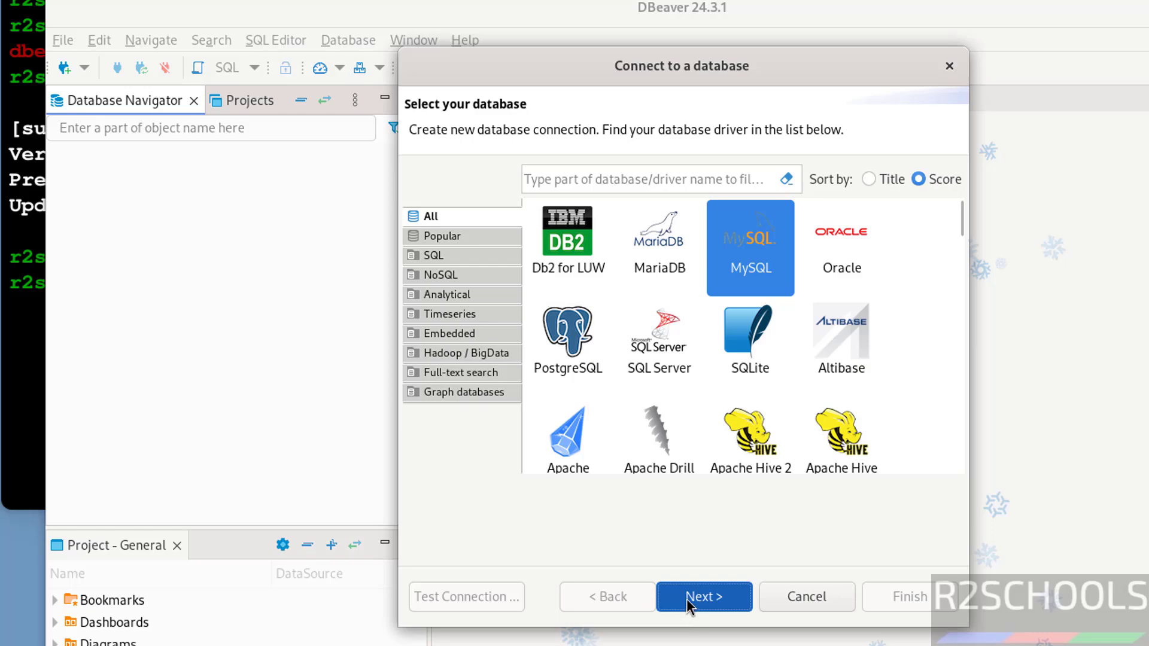
left_click(687, 599)
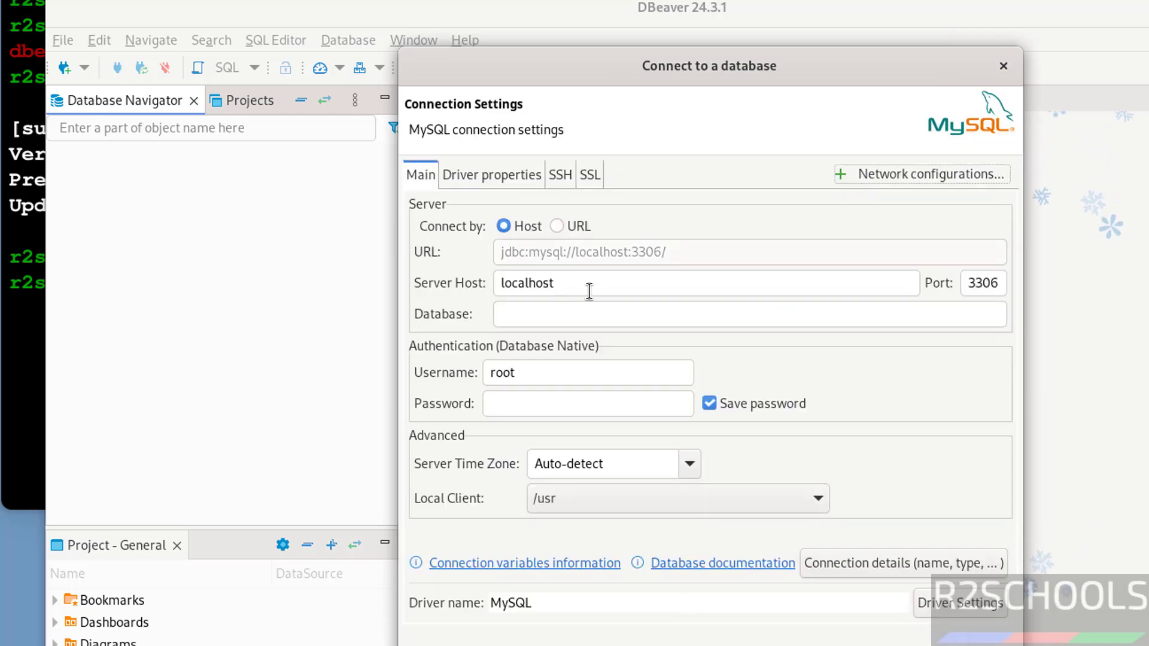
left_click(24, 296)
Log into MySQL as root with mysql -u root -p and type show databases;
type("m")
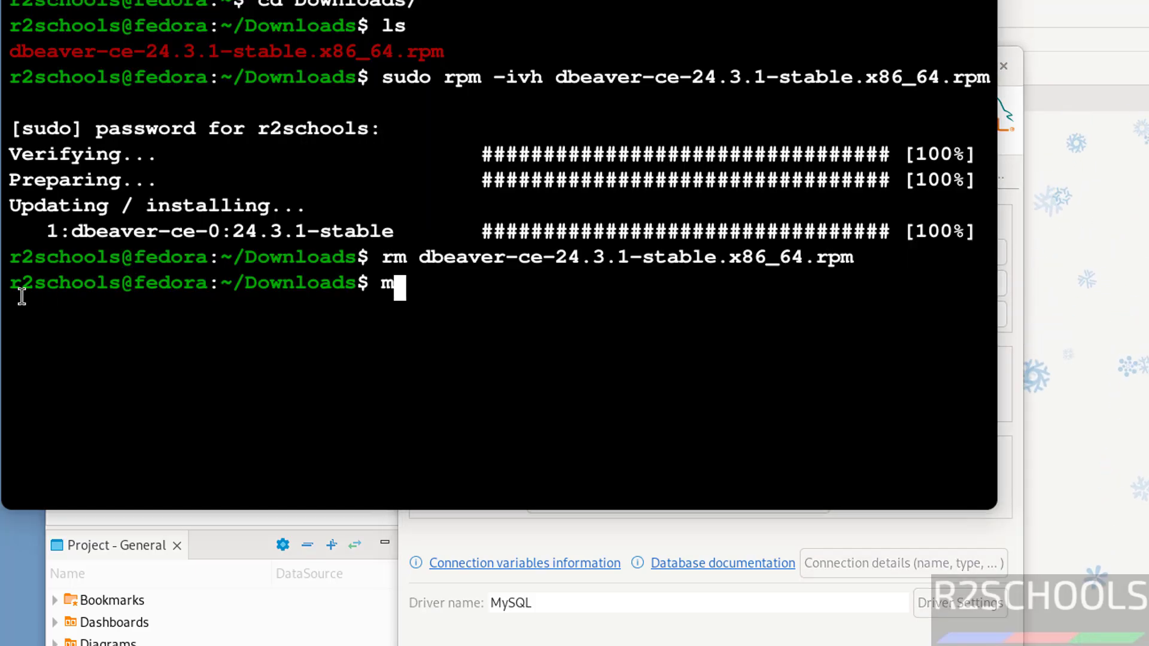
type("yql")
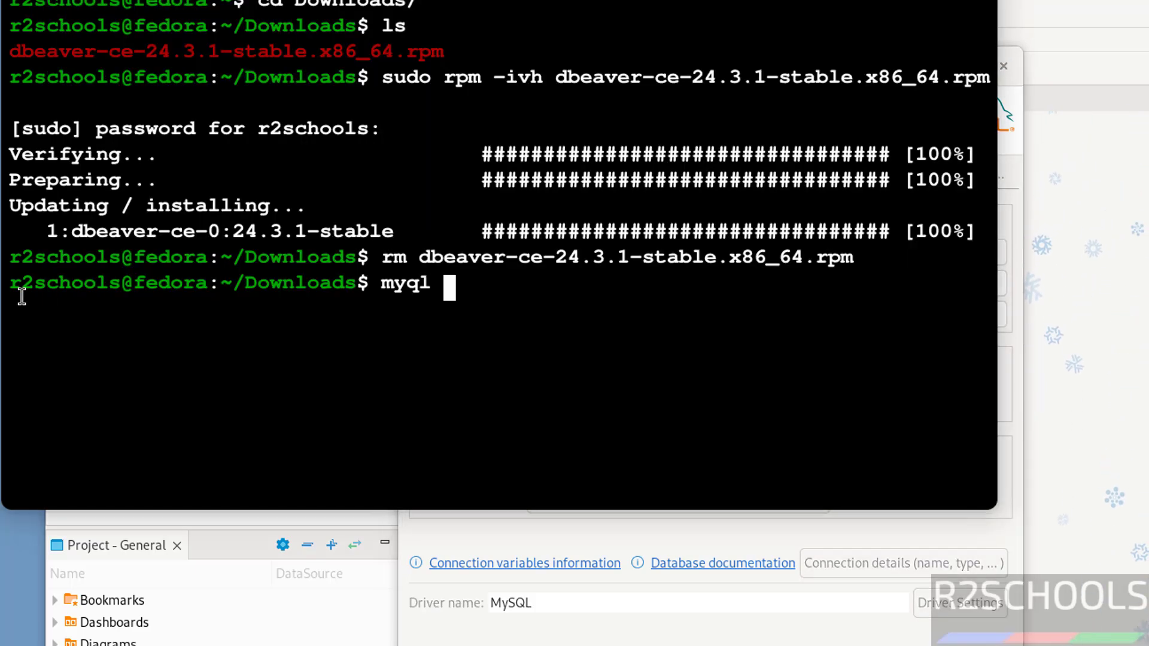
key("BackSpace")
key("BackSpace")
key("BackSpace")
type("sql -")
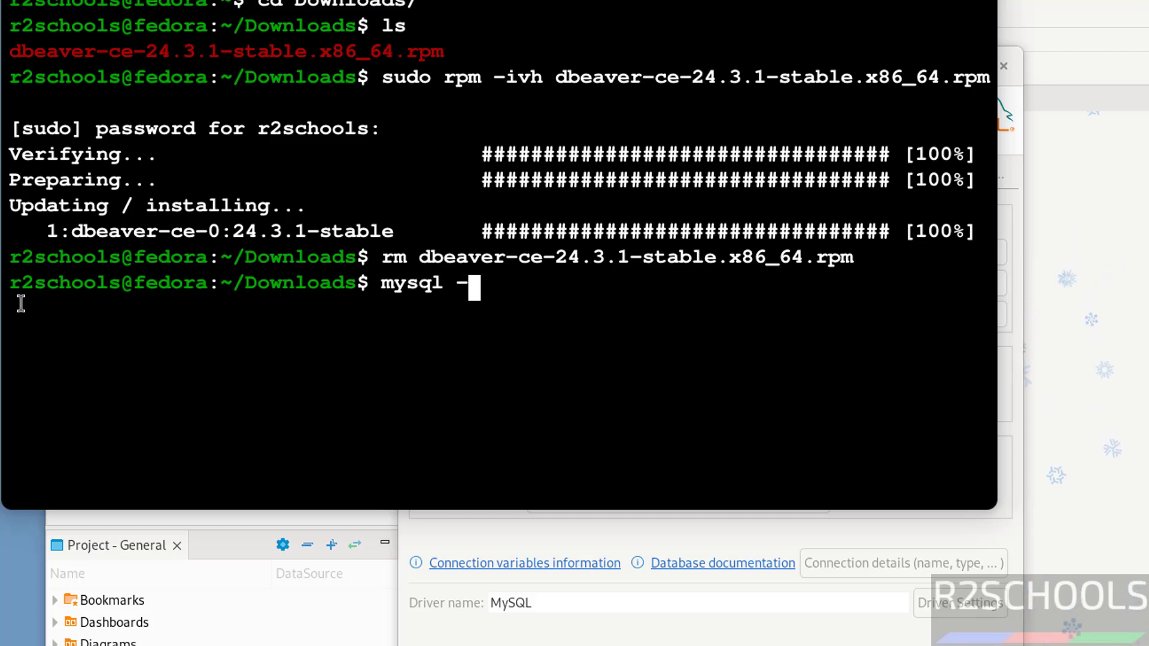
type("u root -")
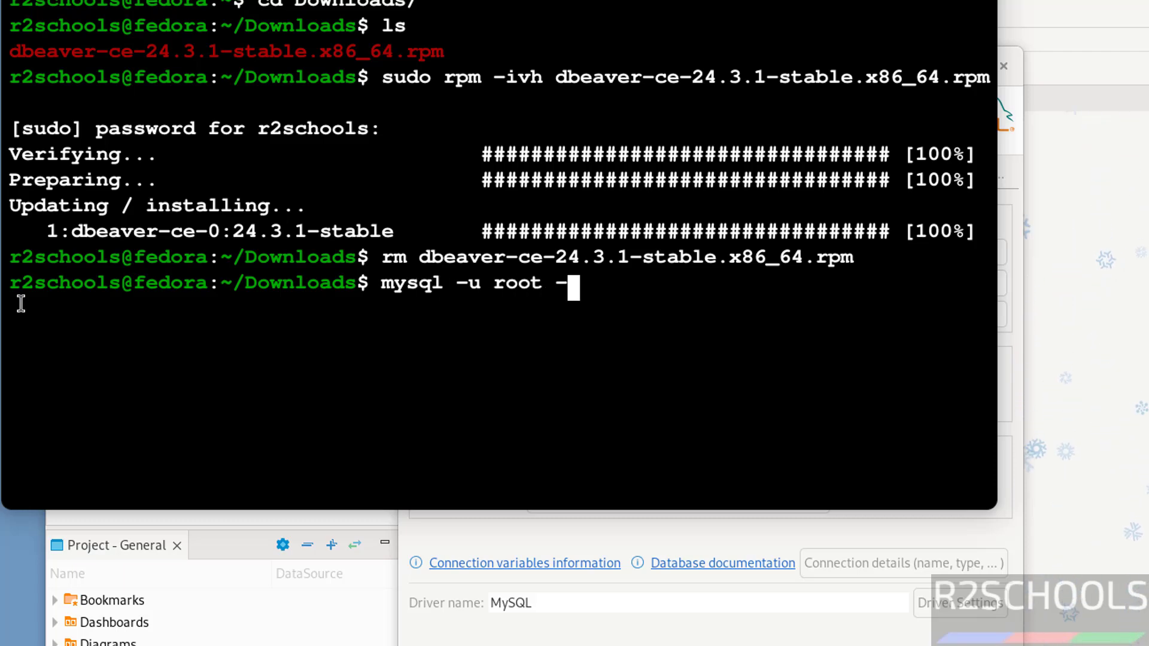
type("p")
key("Return")
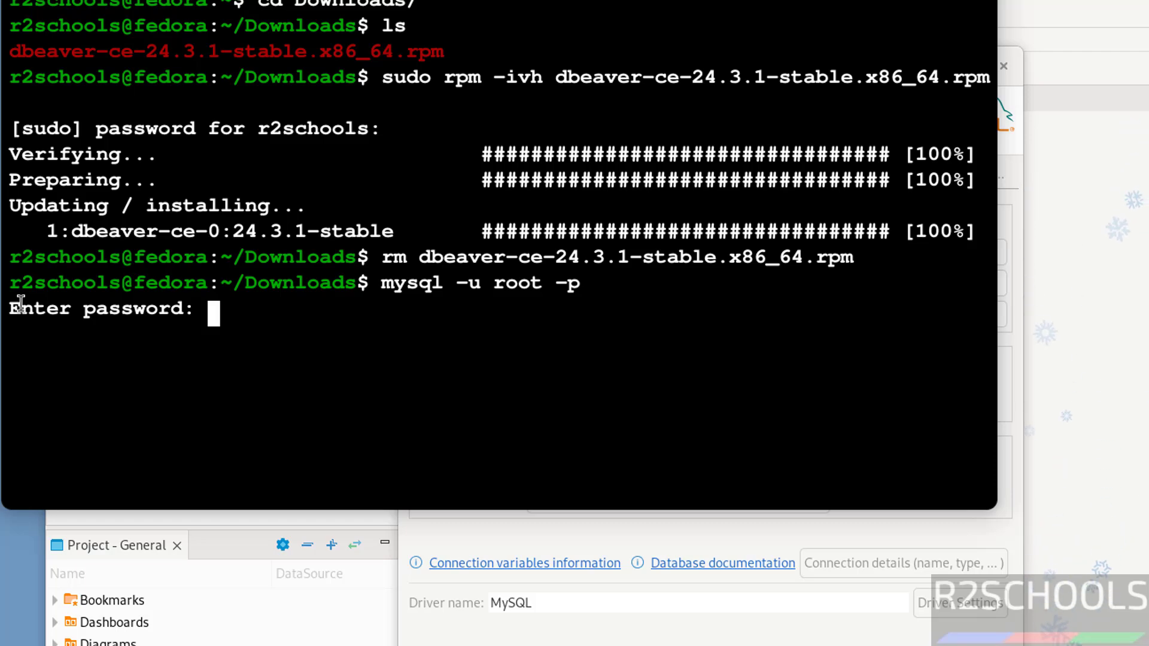
key("Return")
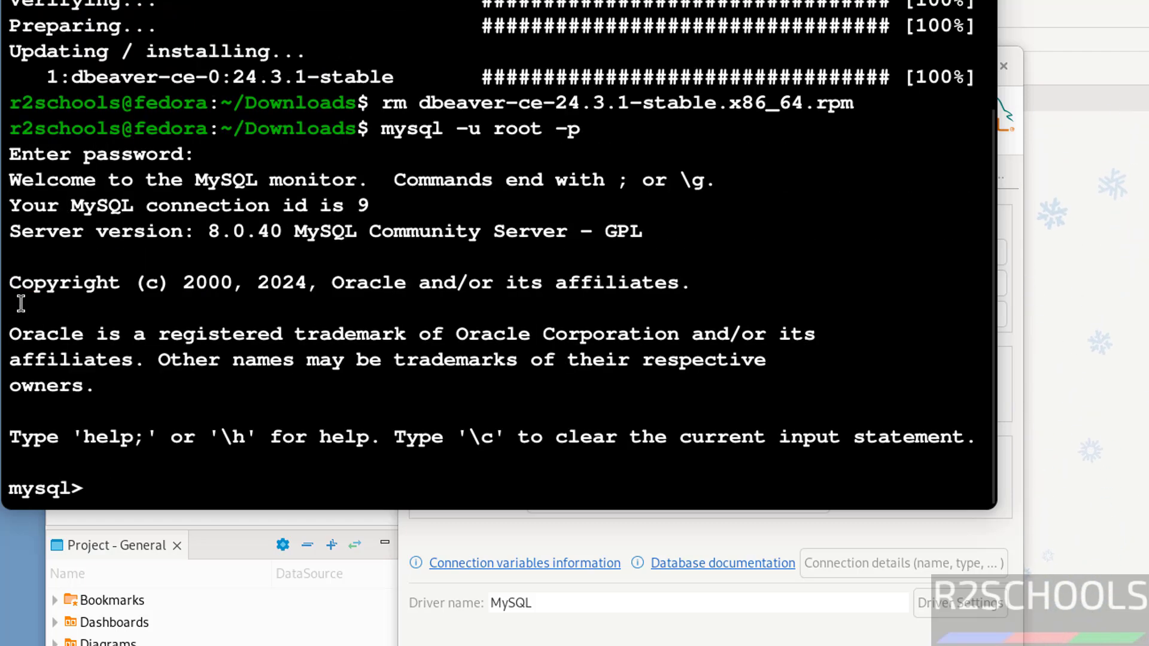
type("shwo d")
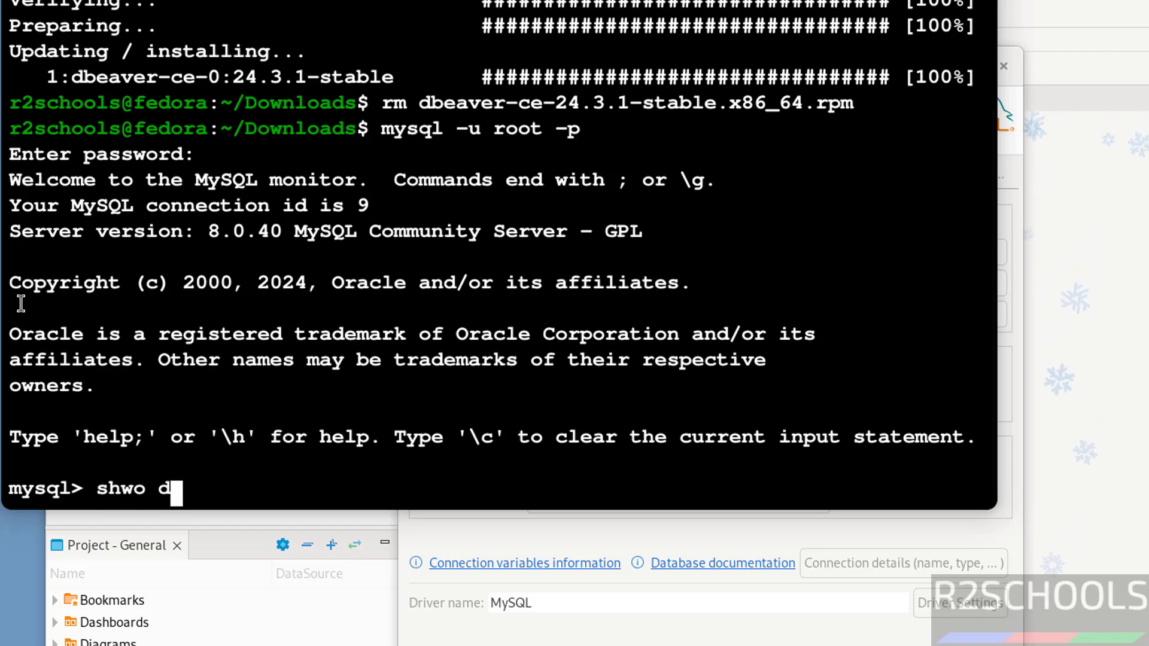
key("BackSpace")
key("BackSpace")
key("BackSpace")
key("BackSpace")
key("BackSpace")
key("BackSpace")
type("show d")
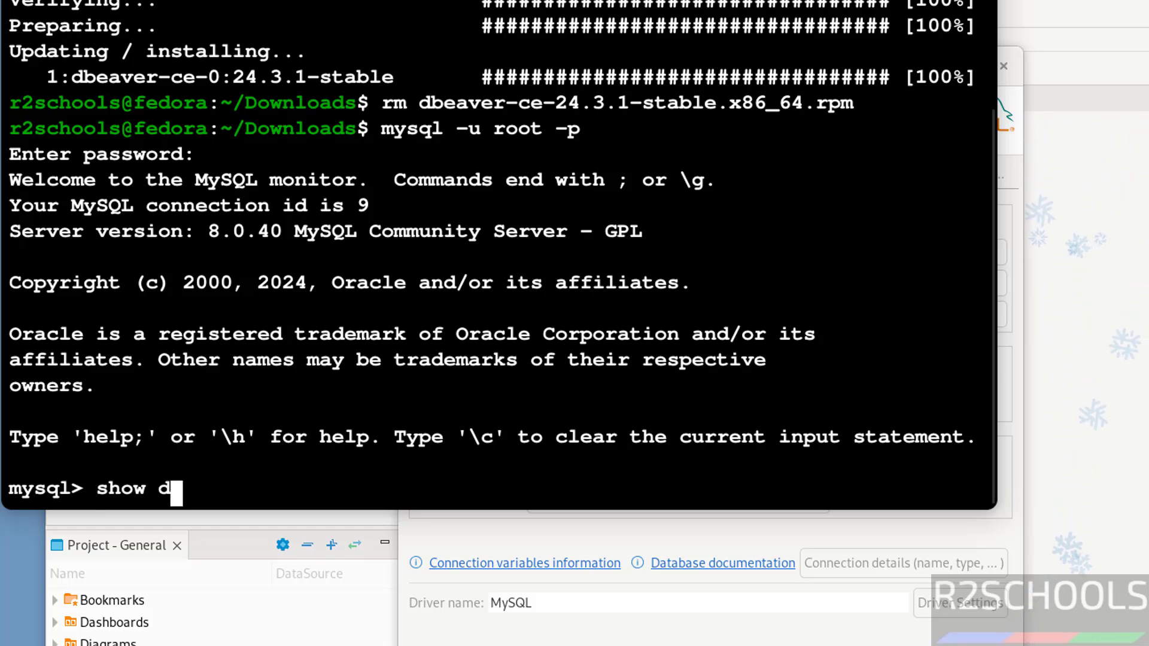
type("atabases;")
List the MySQL databases, then set the DBeaver connection's database to bank and enter the root password
key("Return")
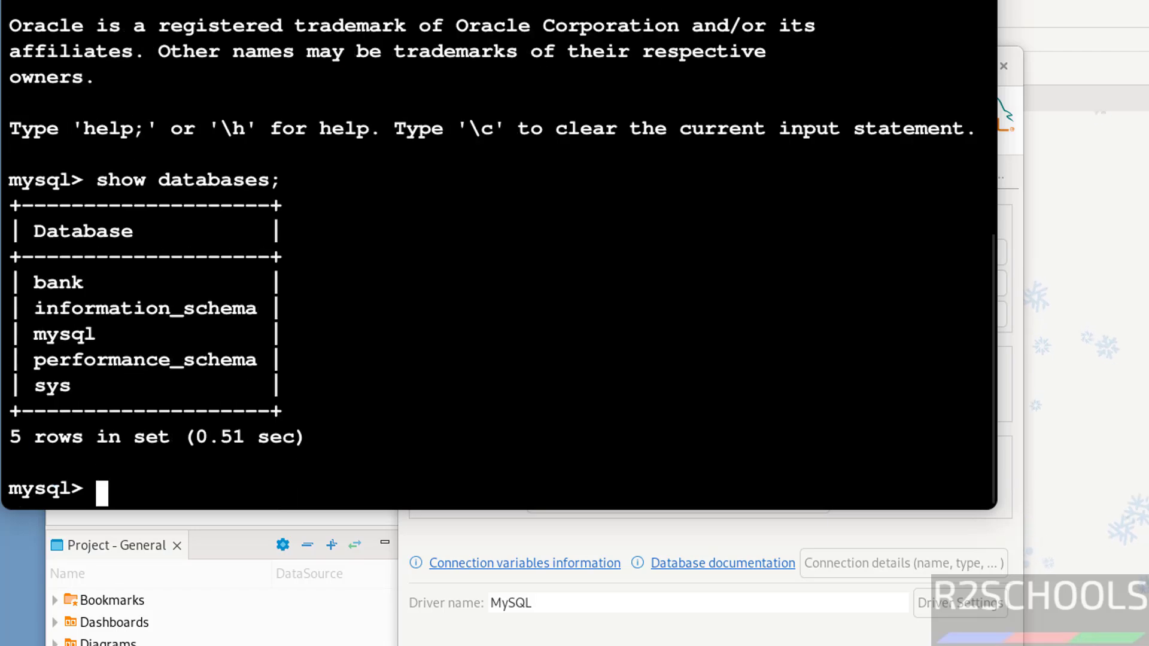
left_click(542, 534)
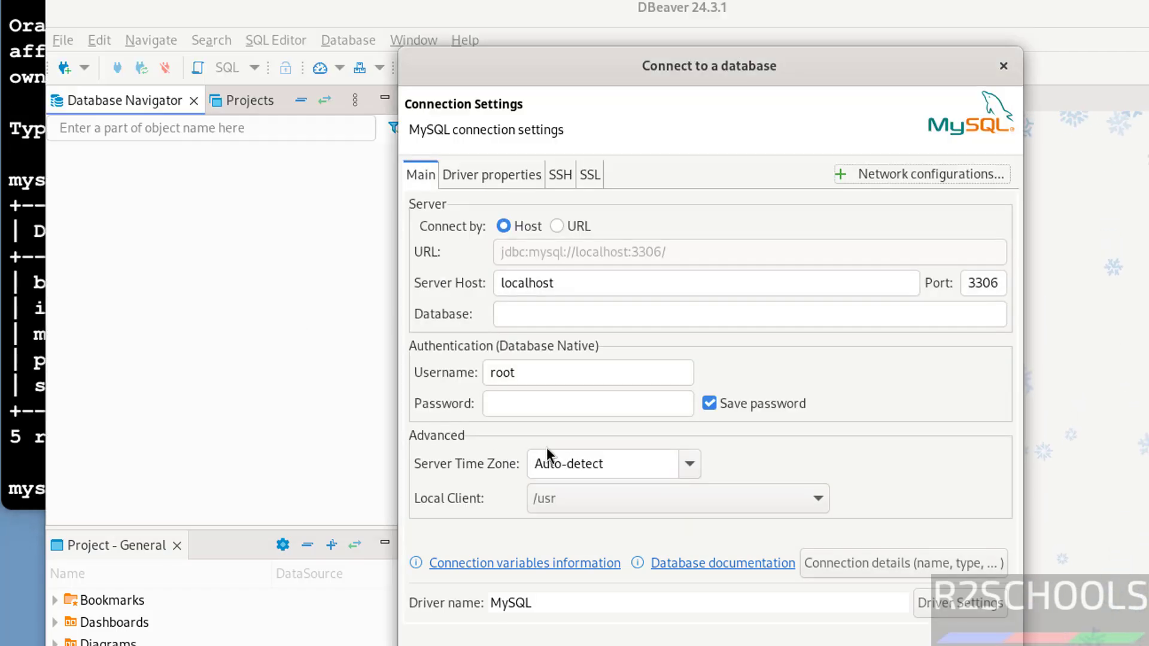
left_click_drag(584, 272, 448, 259)
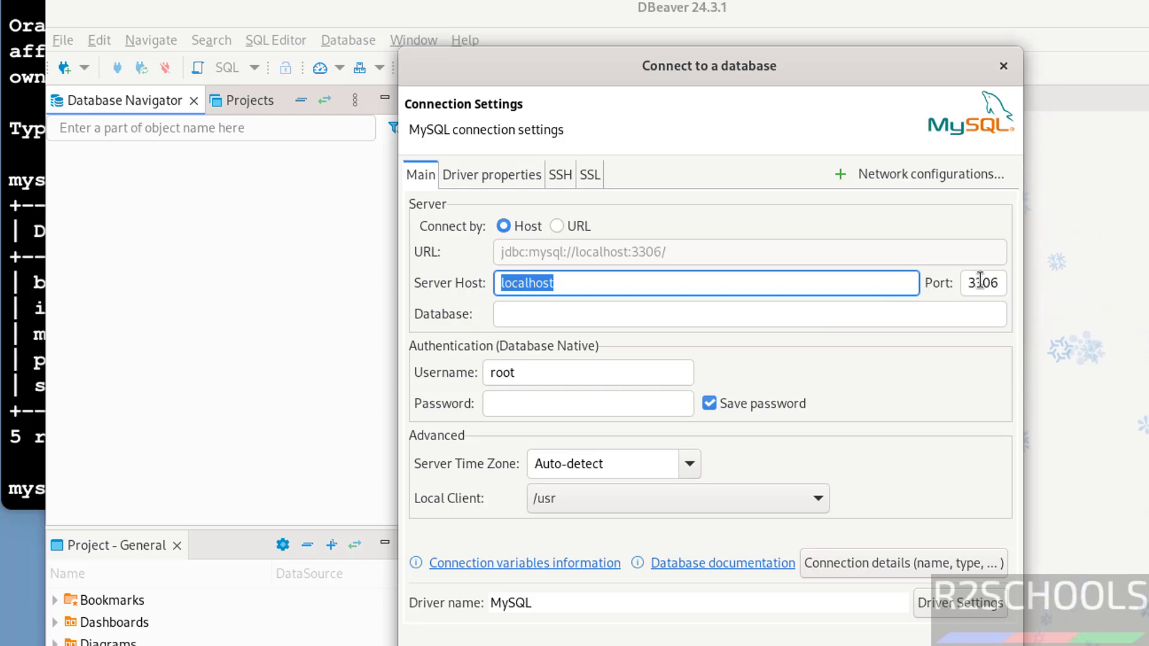
left_click(754, 317)
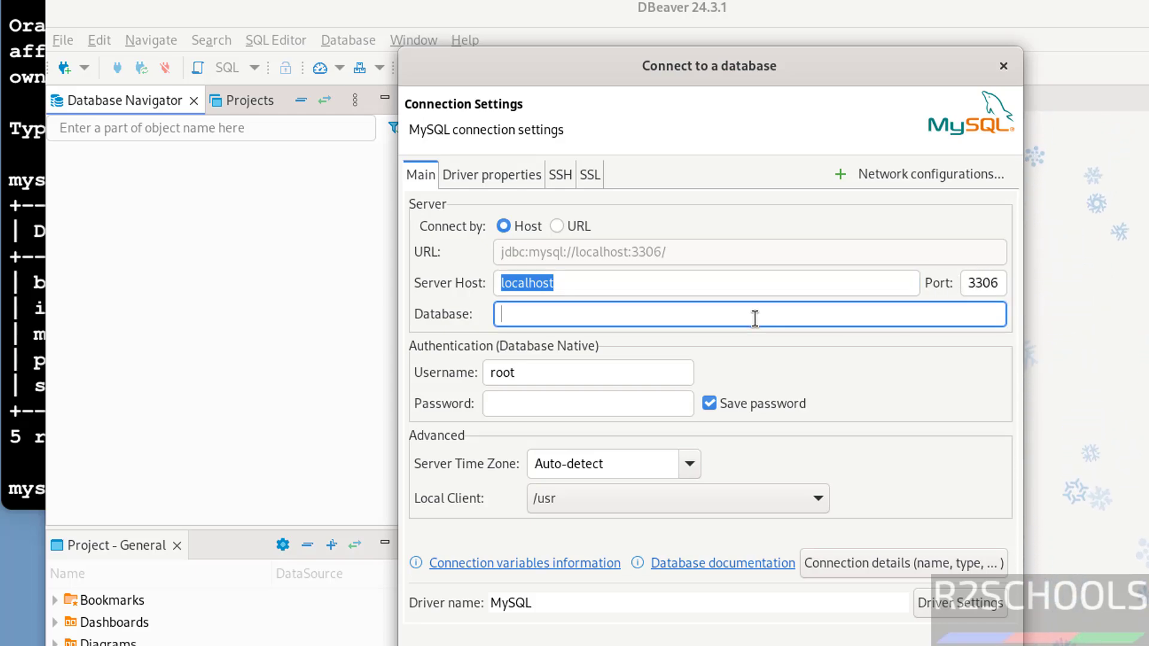
type("bank")
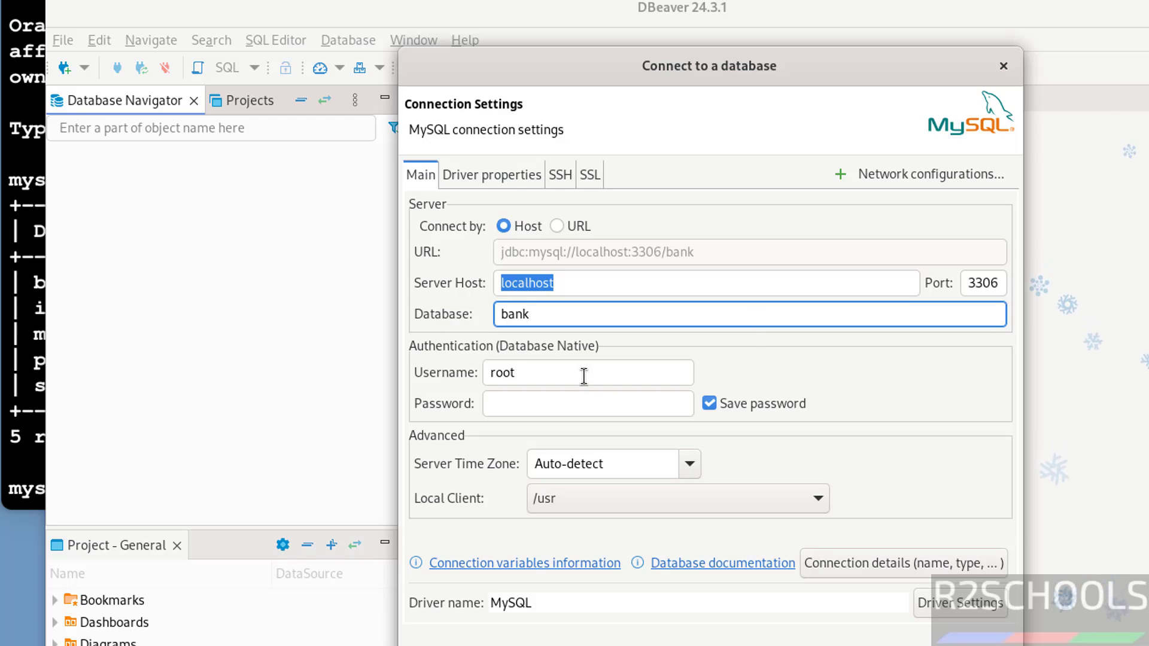
left_click(584, 372)
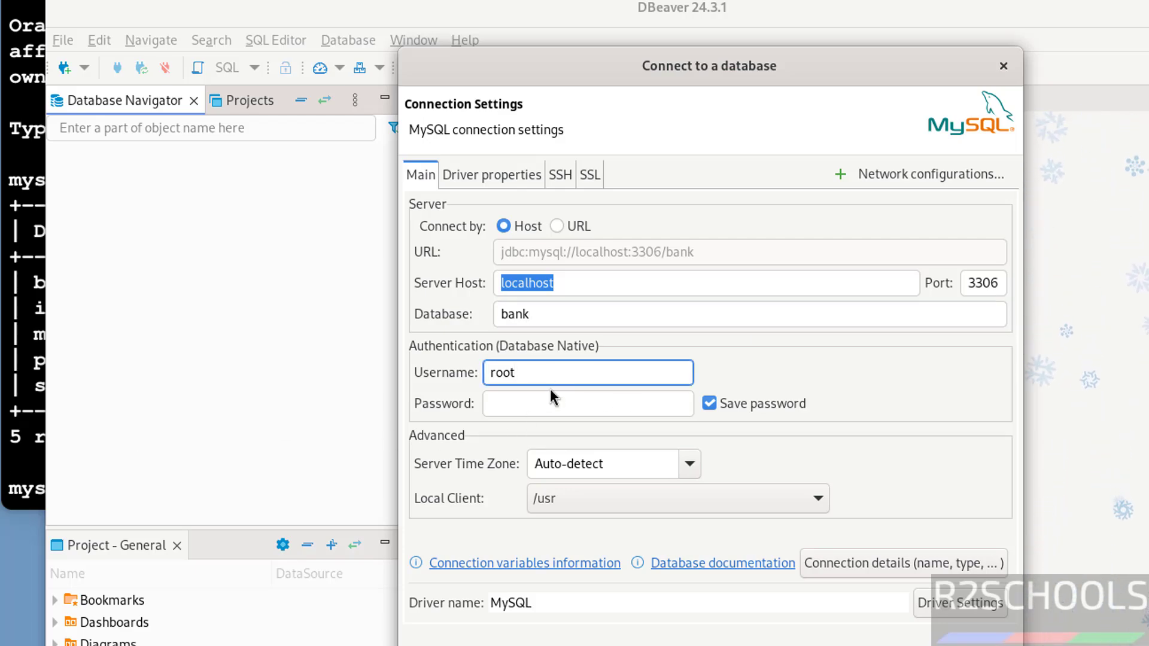
left_click(525, 405)
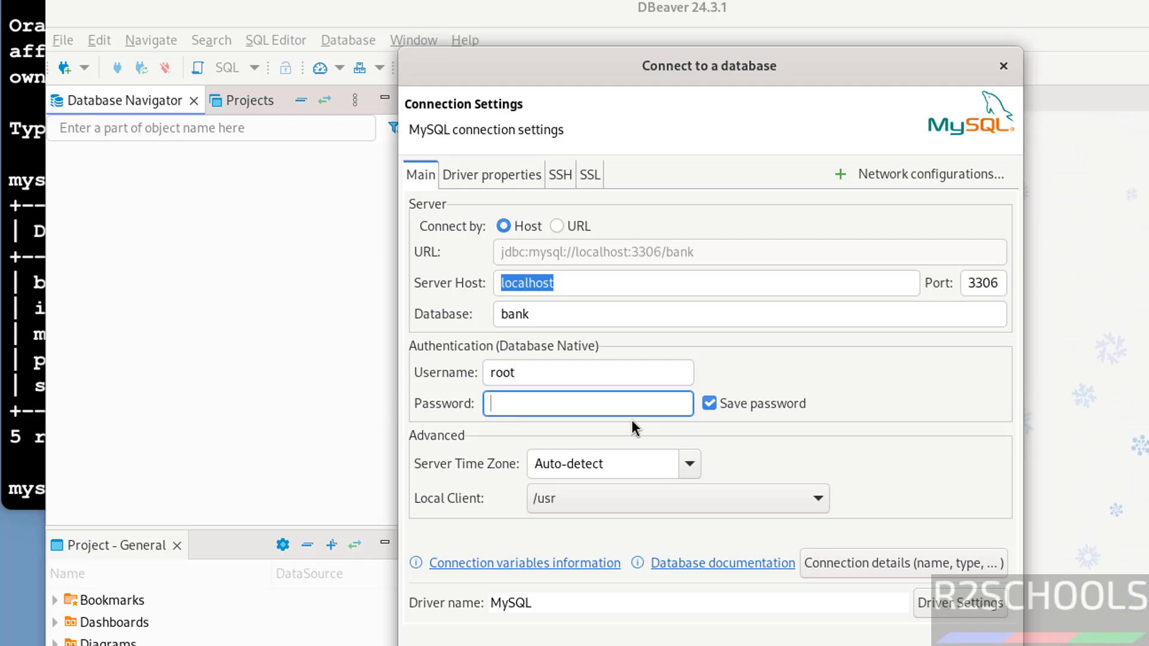
type("123456789")
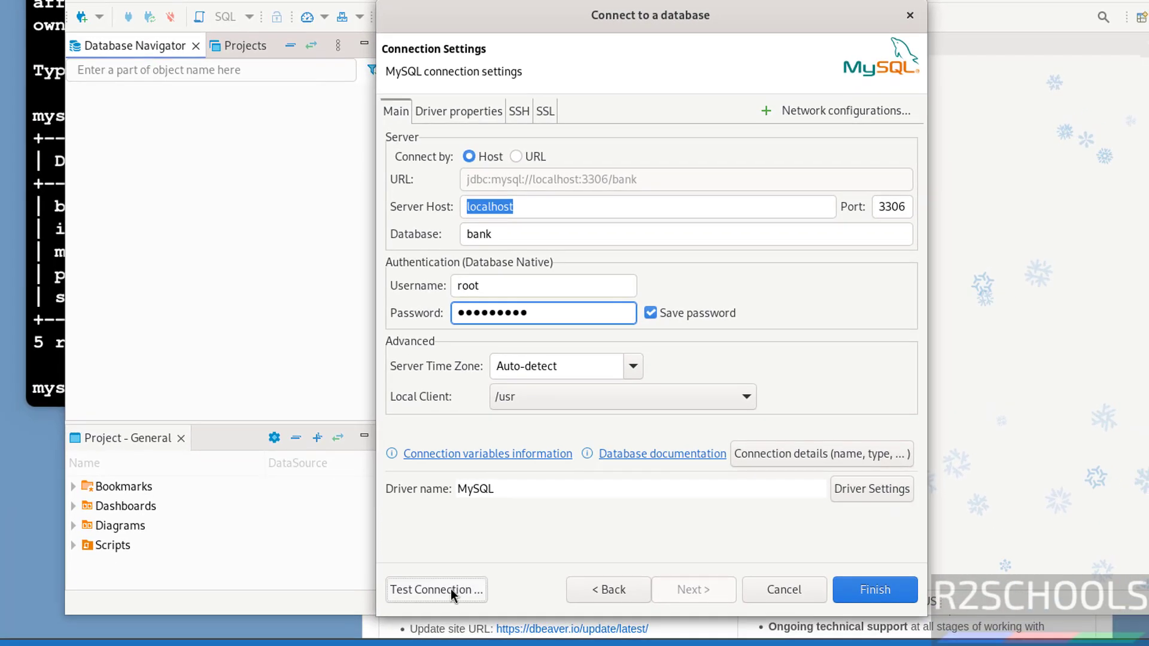
Download the MySQL driver, test and save the connection, then expand bank to show its databases
left_click(451, 644)
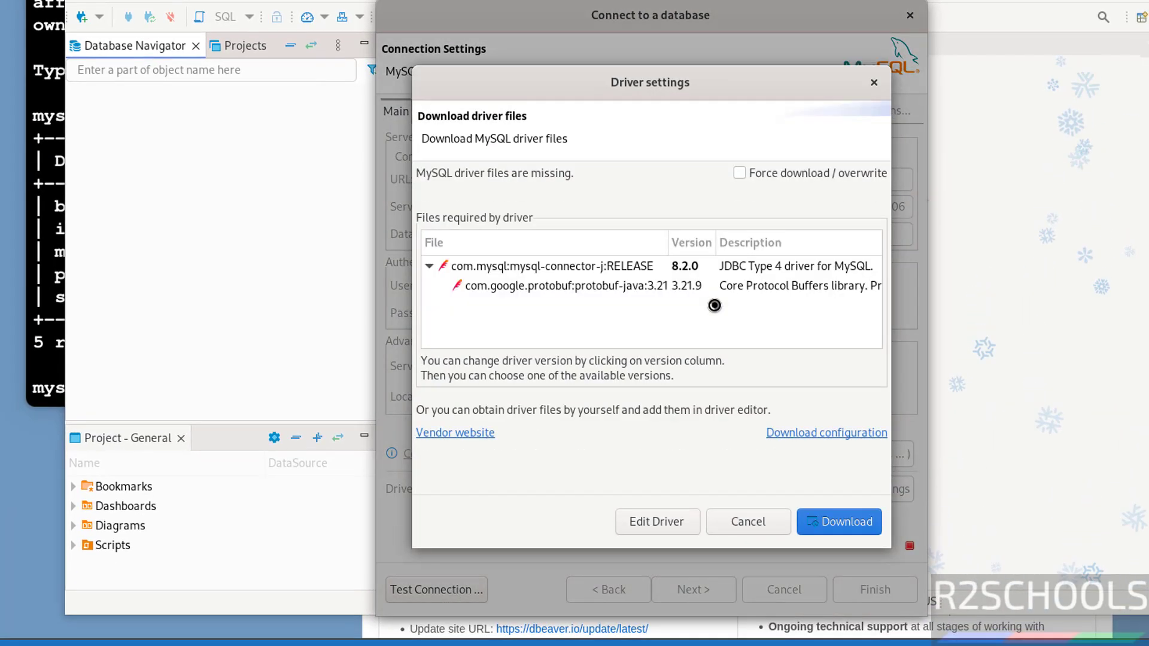
left_click(840, 522)
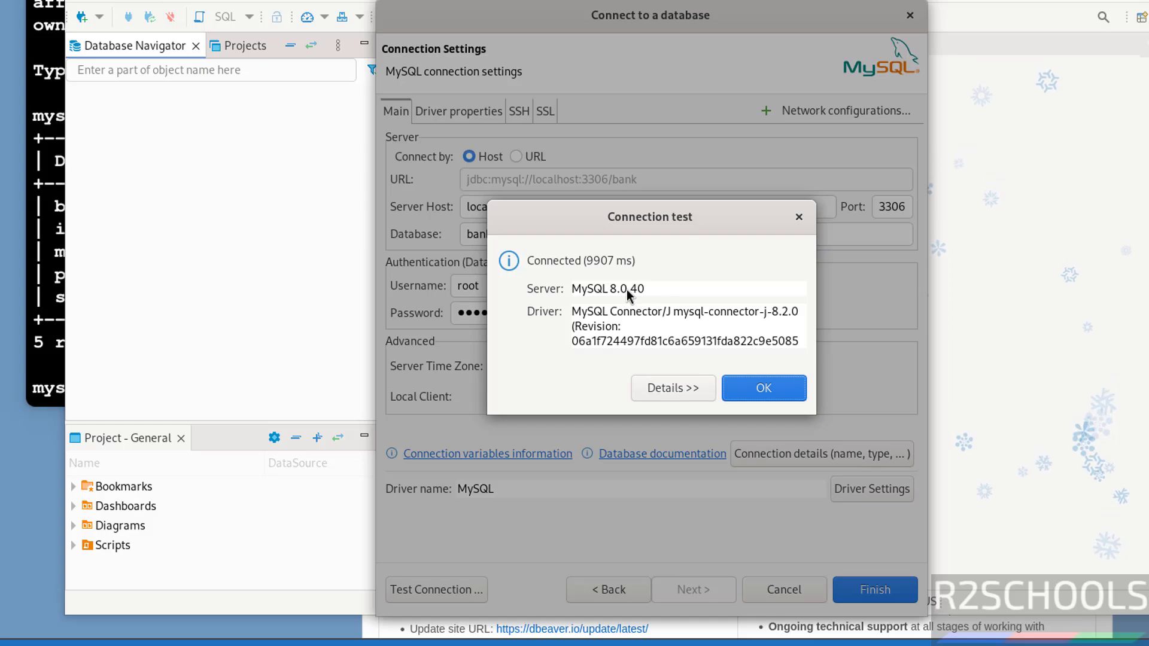
left_click(762, 396)
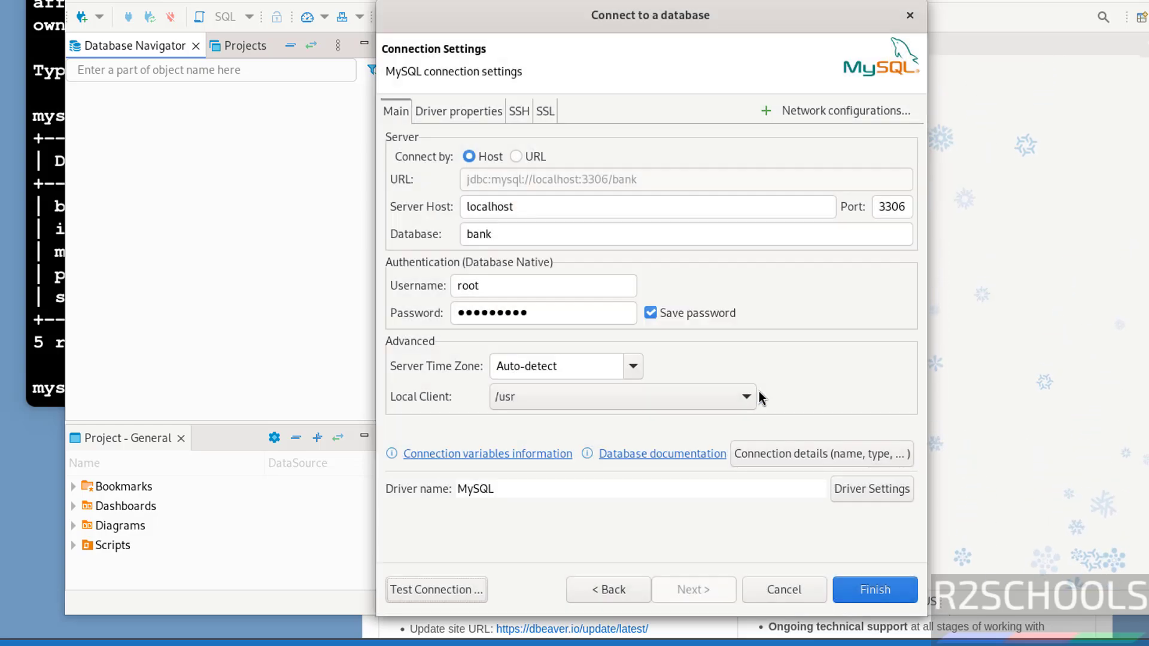
left_click(866, 591)
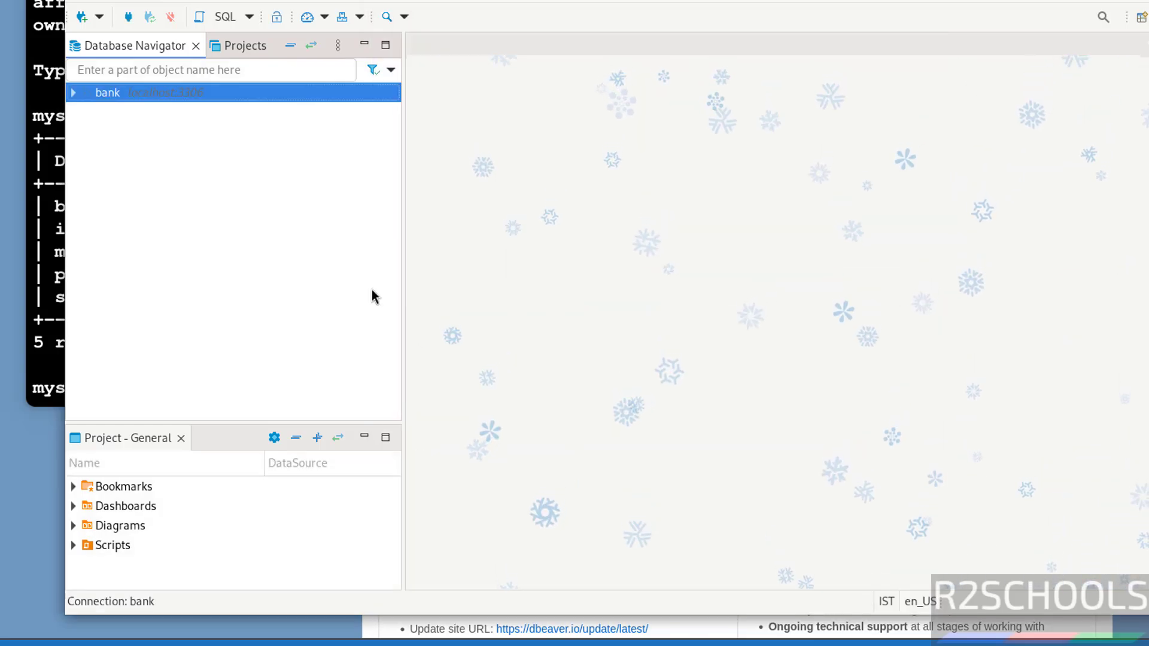
left_click(76, 95)
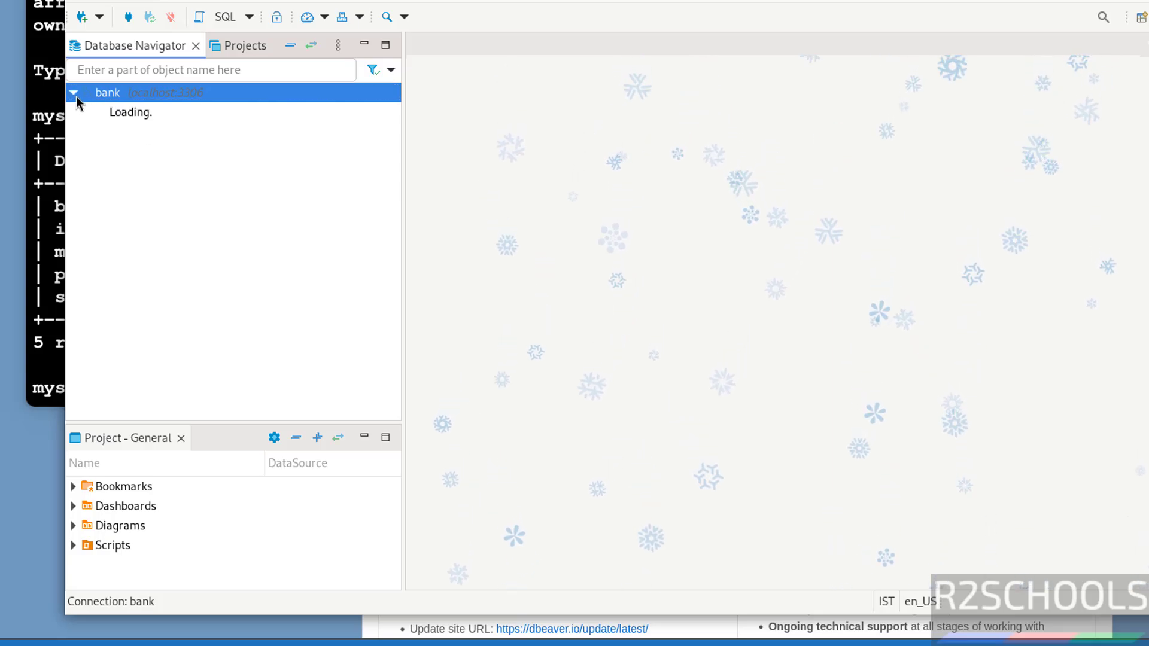
left_click(86, 112)
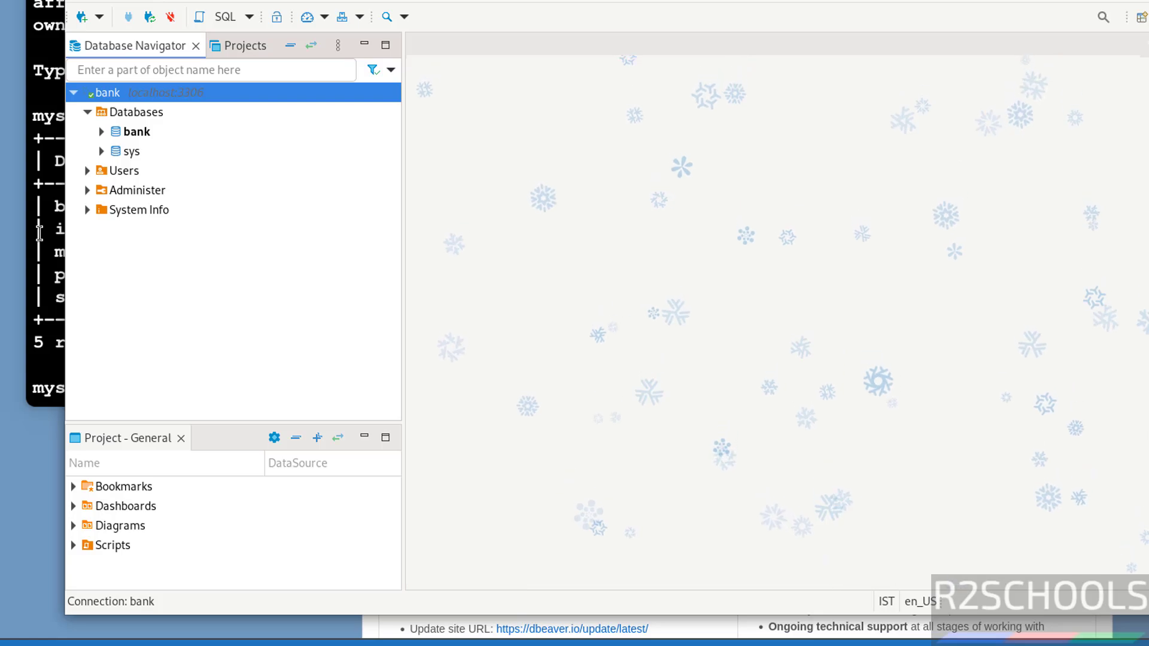
Create a new database named testdb under the bank connection's Databases node
right_click(140, 112)
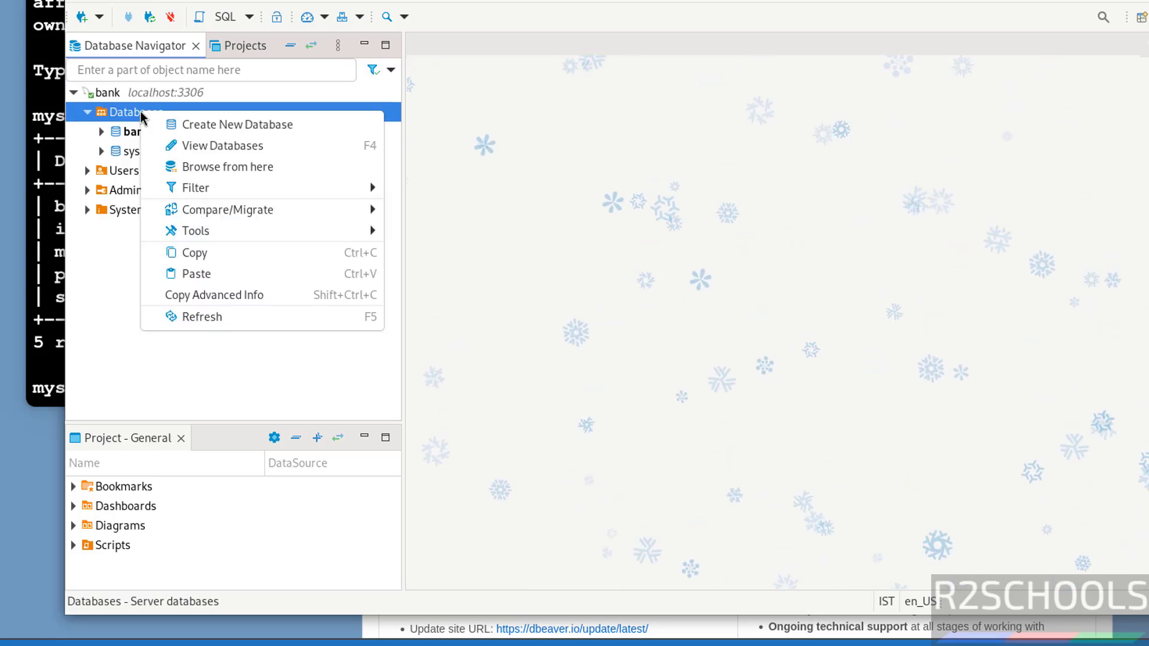
left_click(183, 125)
type("testdb")
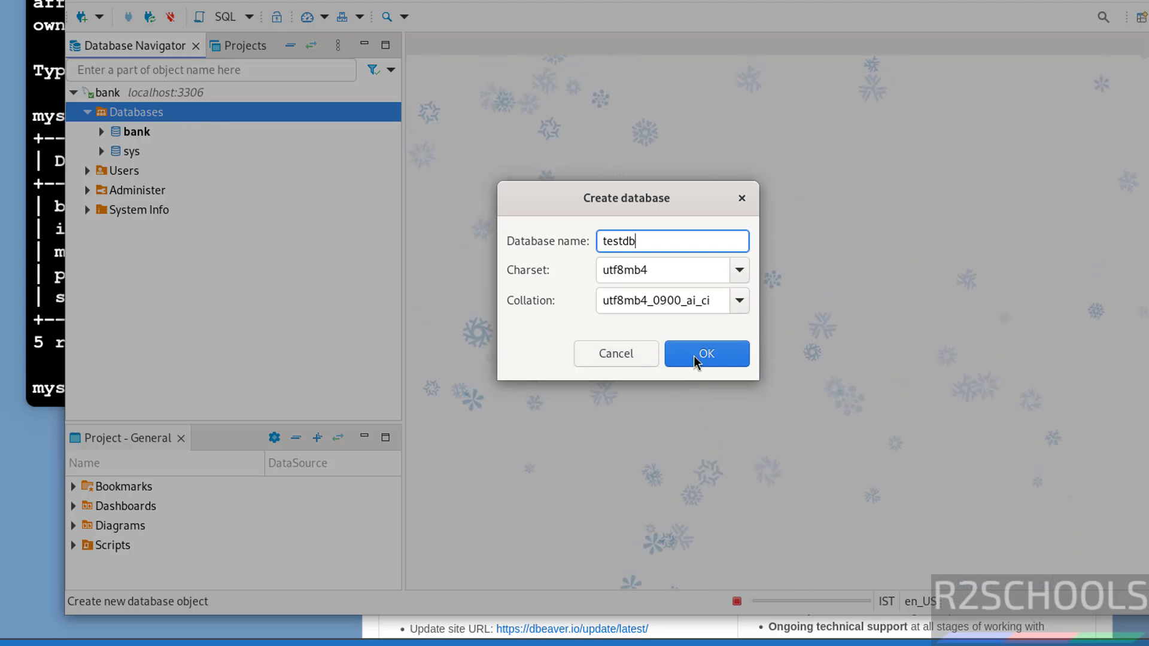
left_click(712, 354)
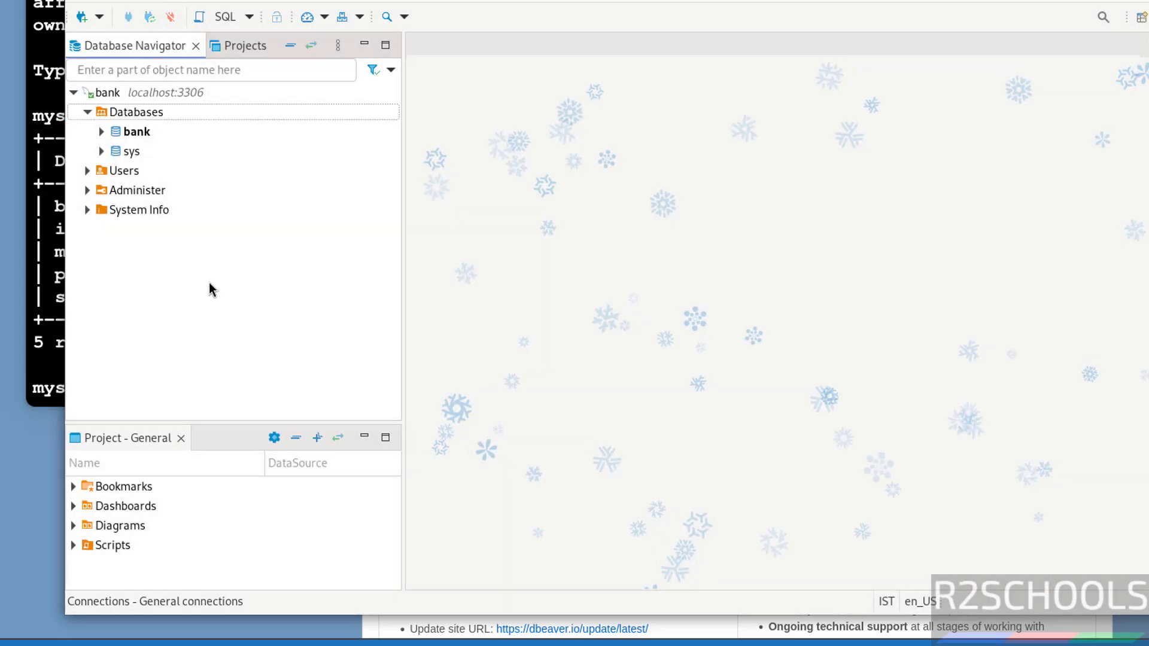
Rerun show databases; in the MySQL terminal to confirm testdb exists
left_click(54, 304)
key("Return")
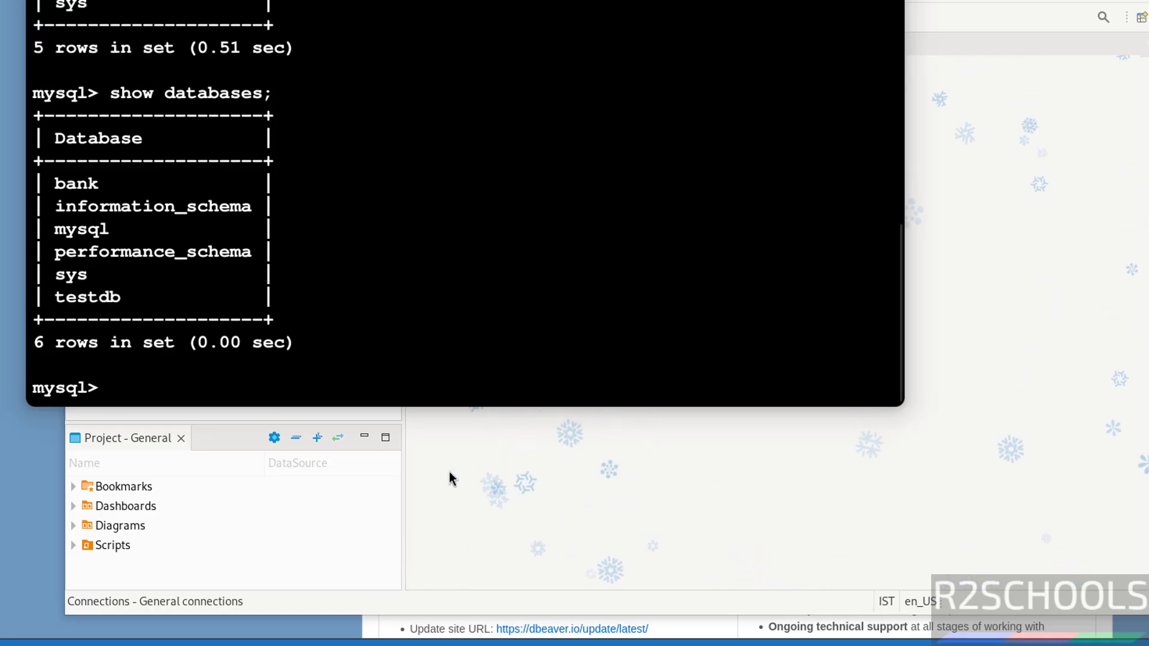
left_click(448, 473)
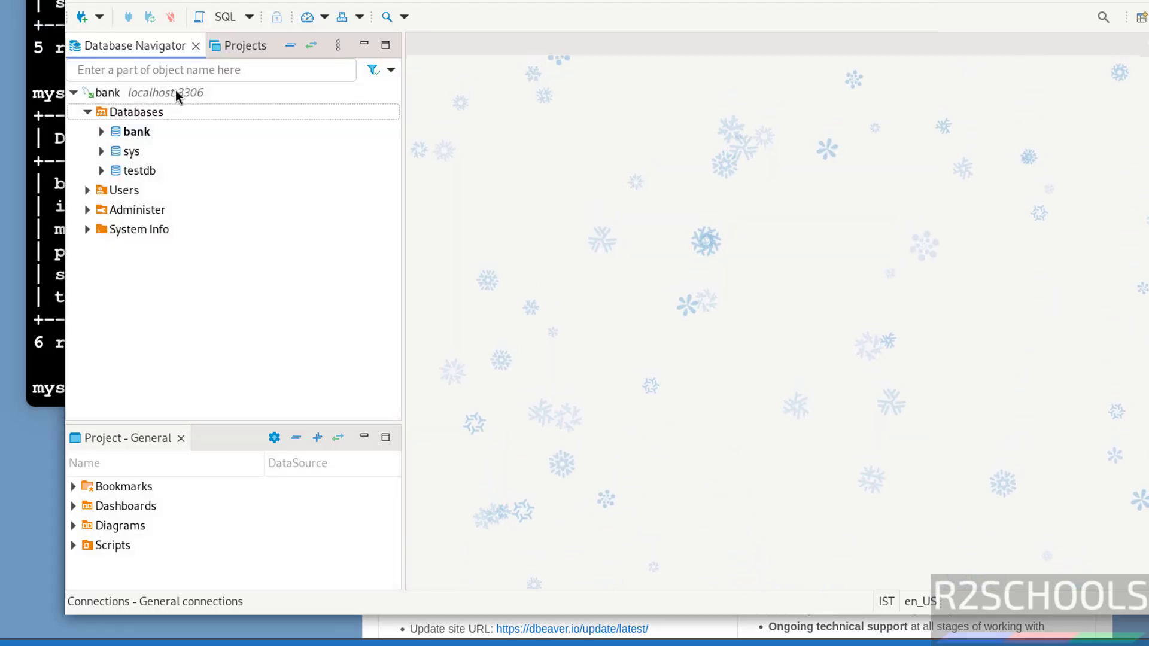
Start a new PostgreSQL connection to localhost:5432 with Show all databases enabled
left_click(85, 17)
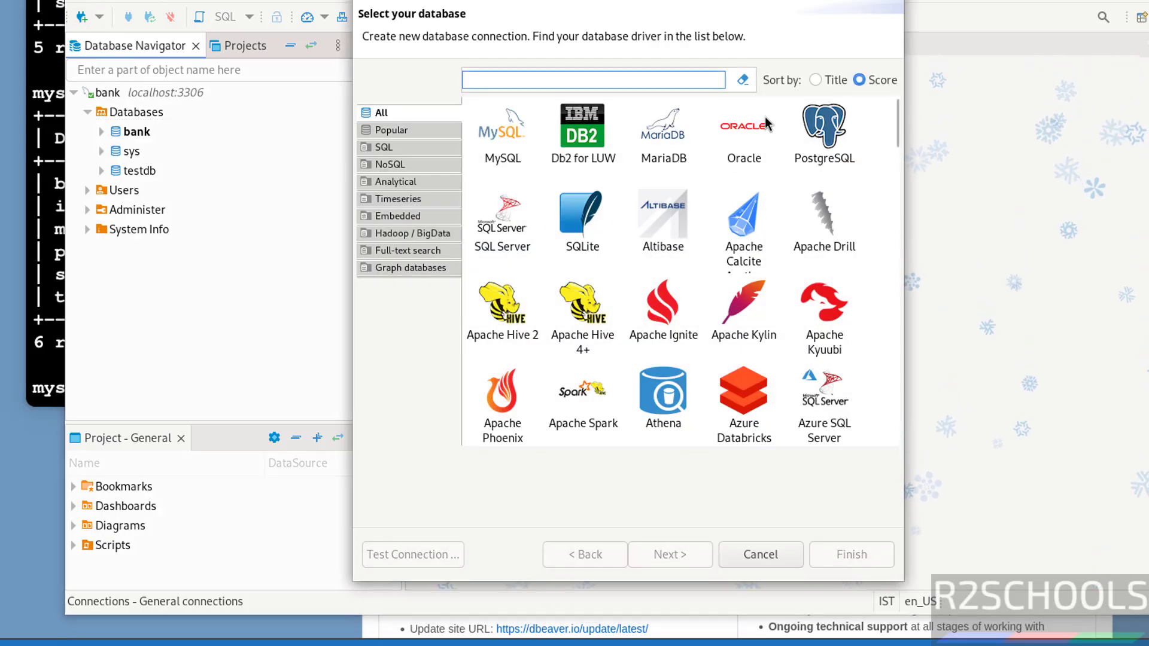
left_click(807, 128)
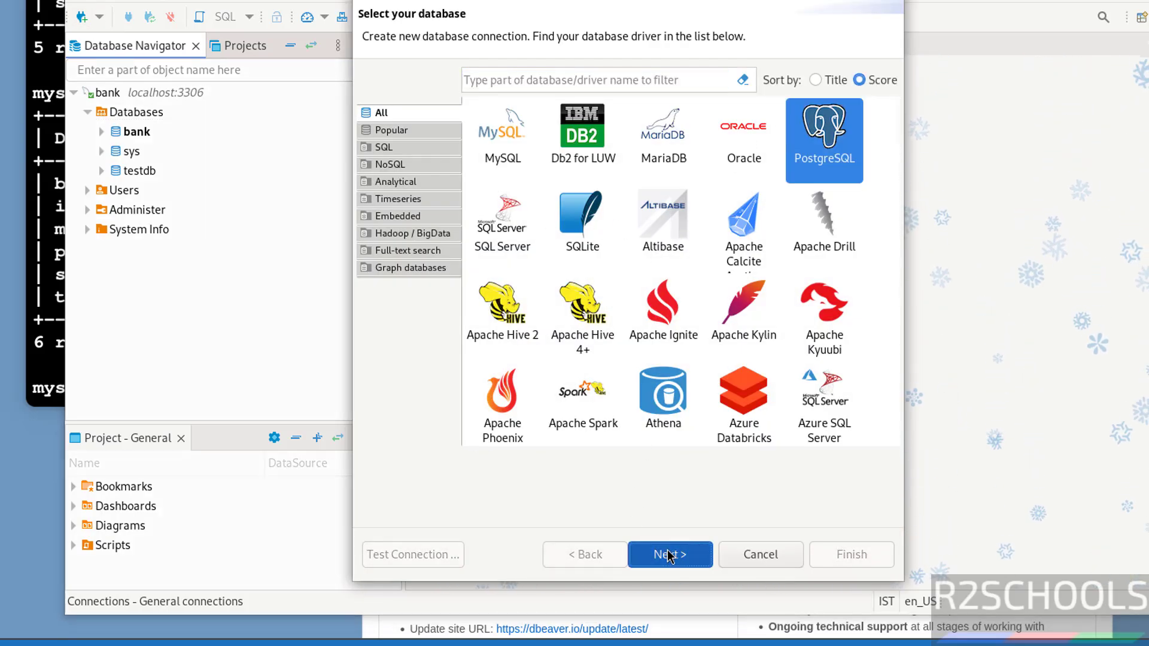
left_click(669, 555)
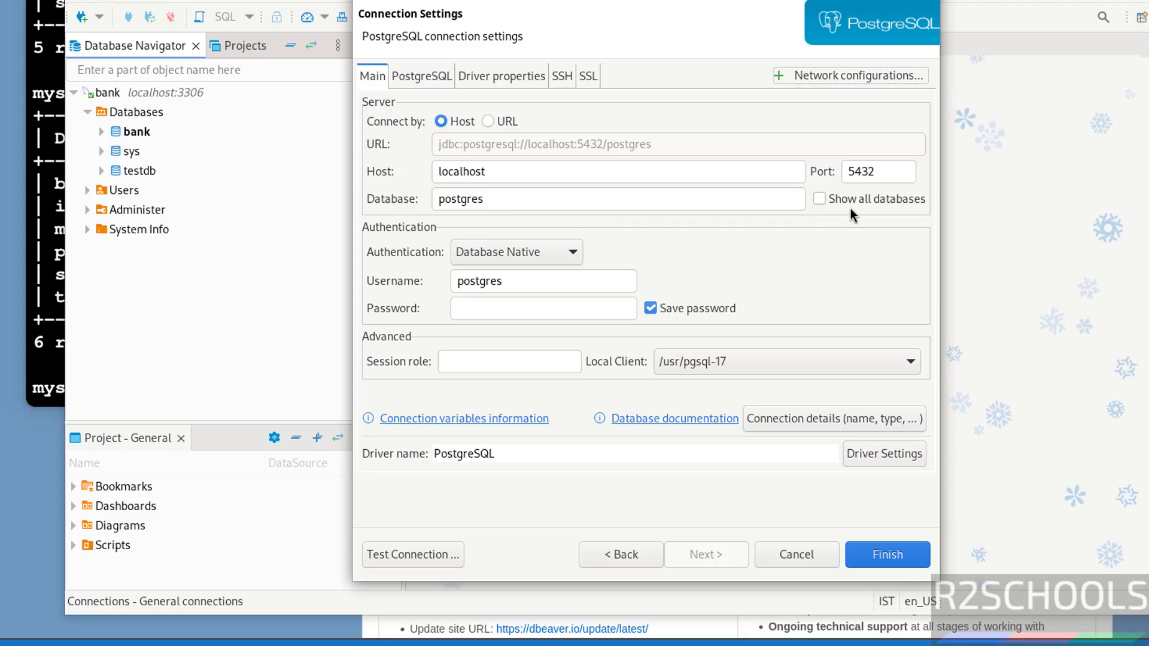
left_click(823, 203)
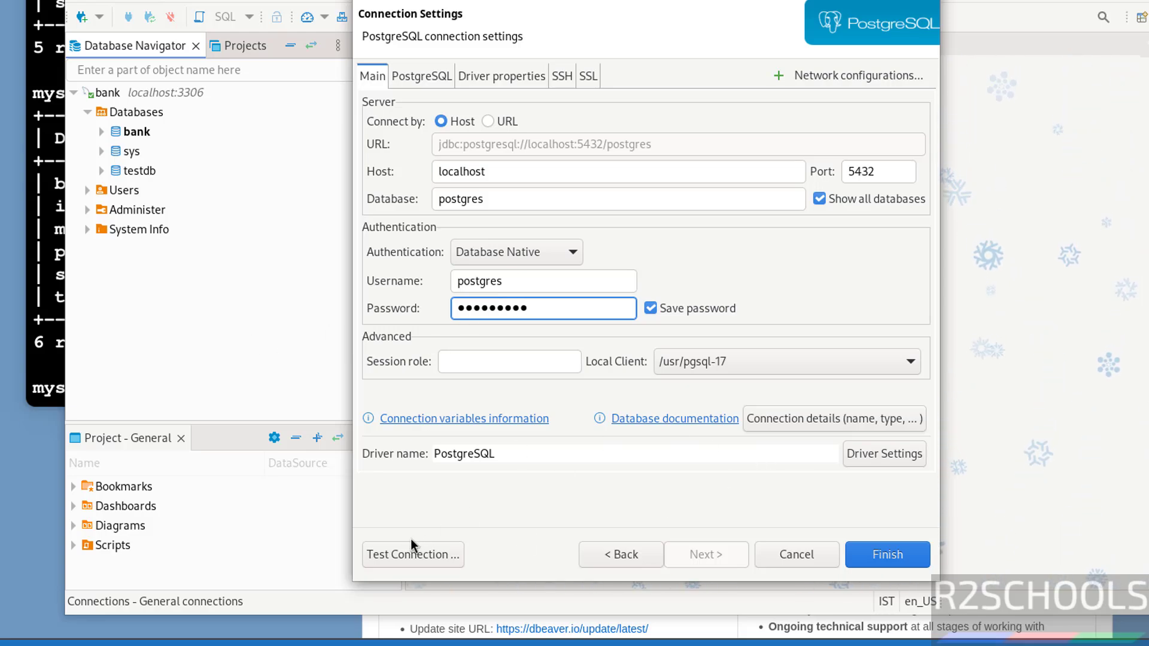
Test the connection after downloading the driver, save it, and list the bank and postgres databases
left_click(400, 553)
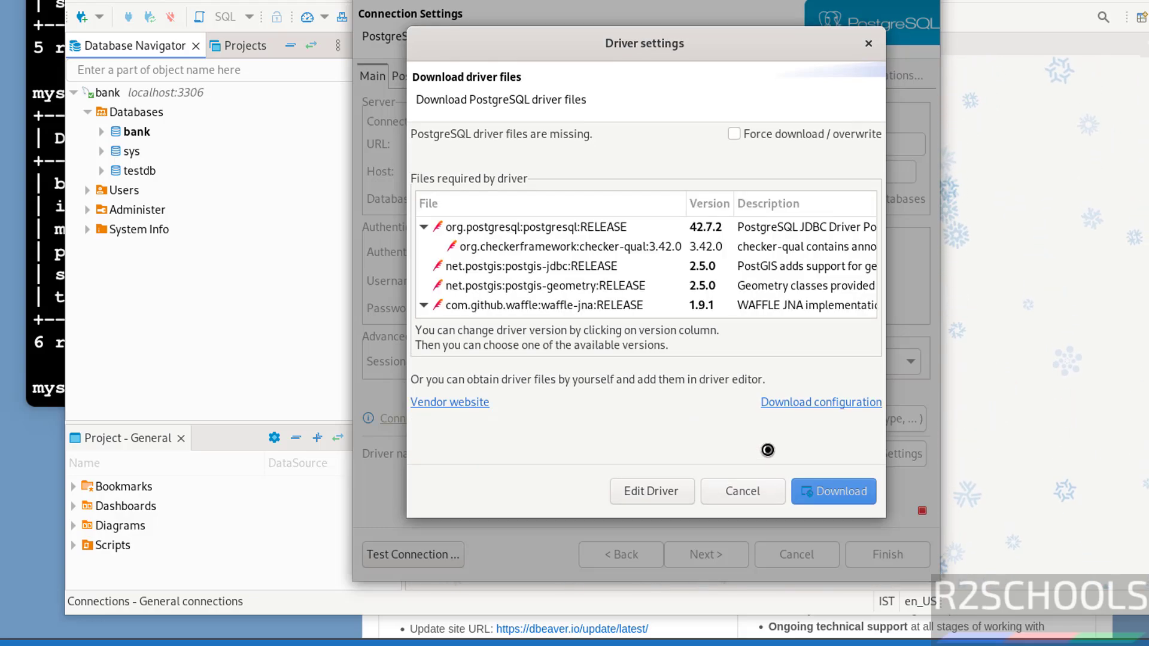
left_click(823, 491)
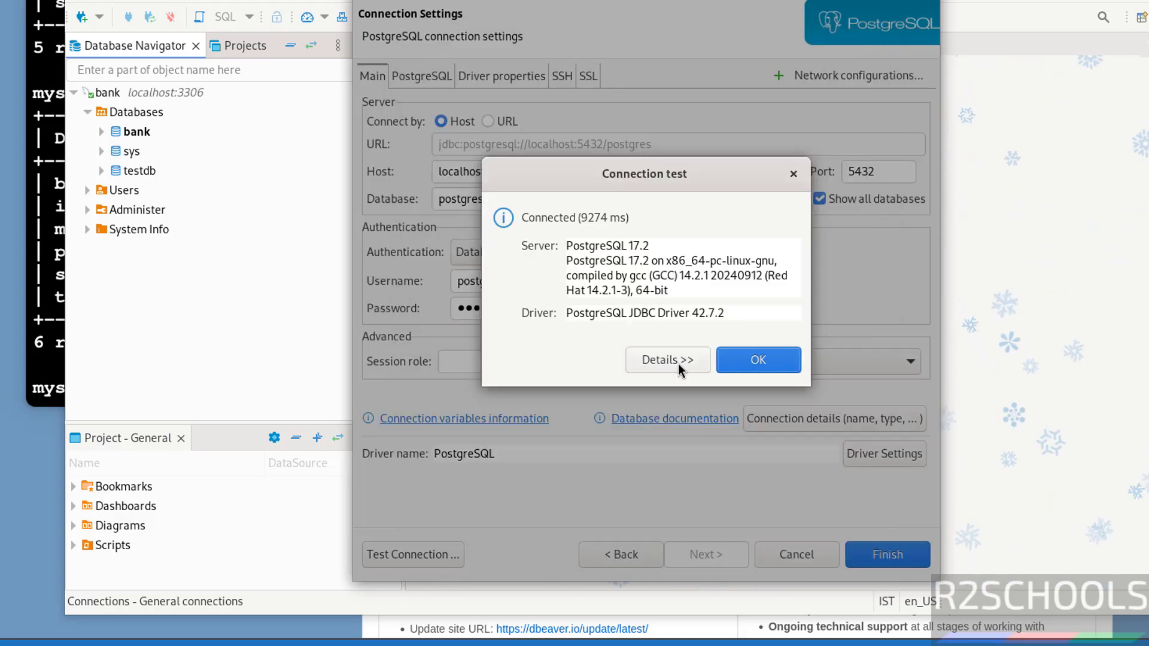
left_click(757, 362)
left_click(888, 555)
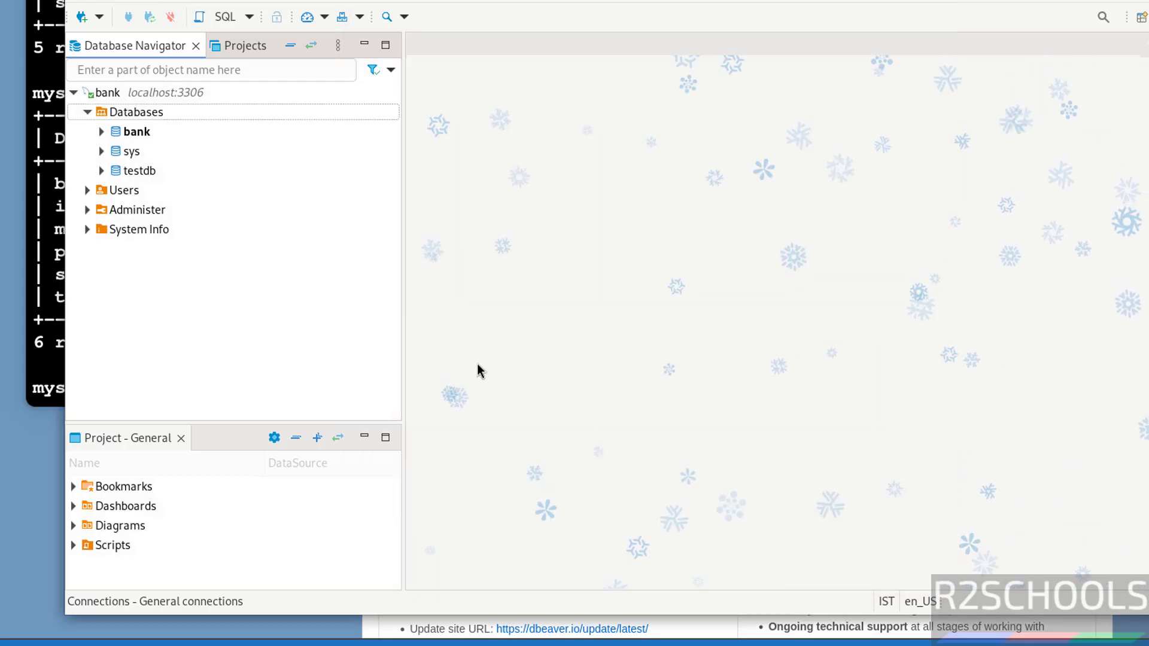
left_click(73, 250)
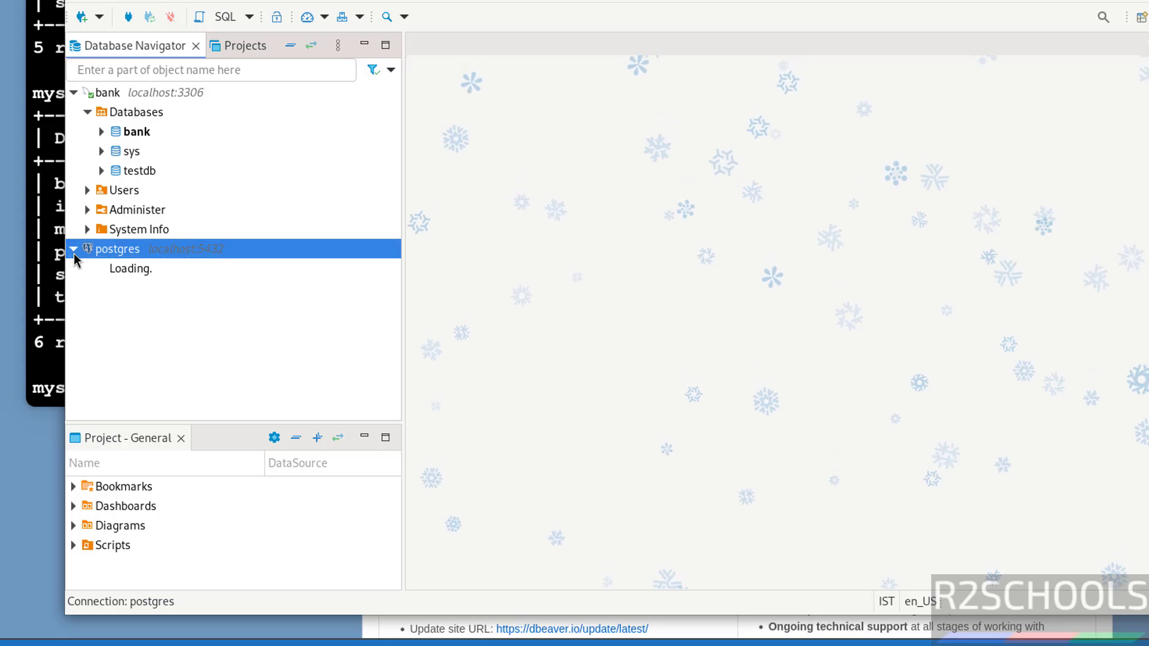
left_click(86, 268)
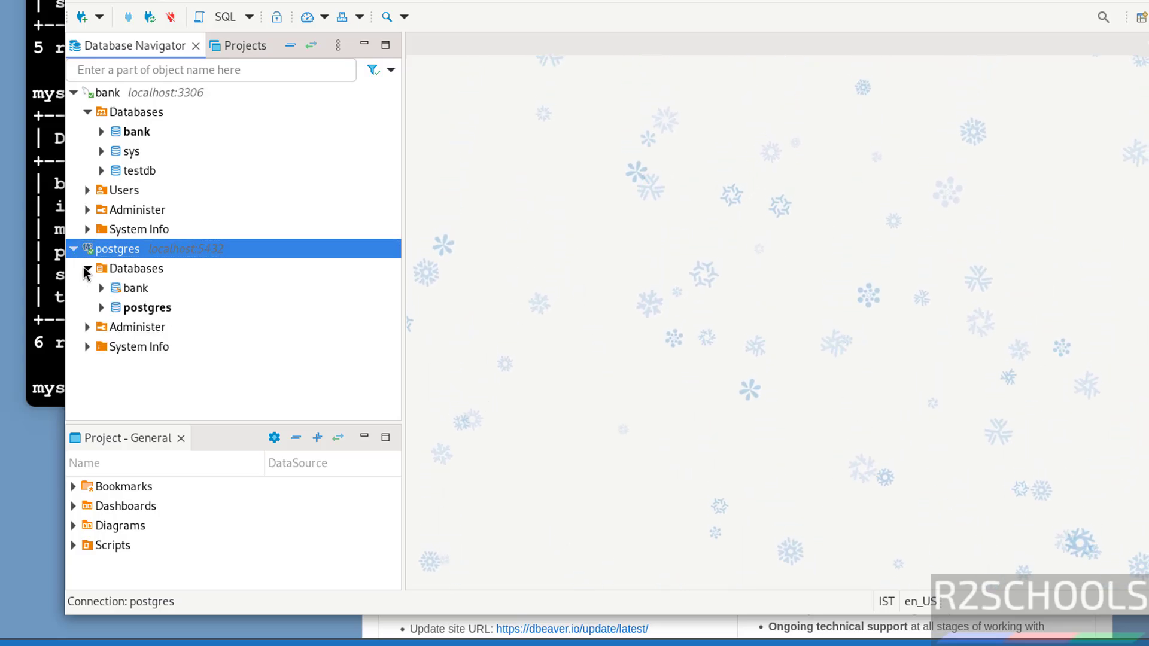